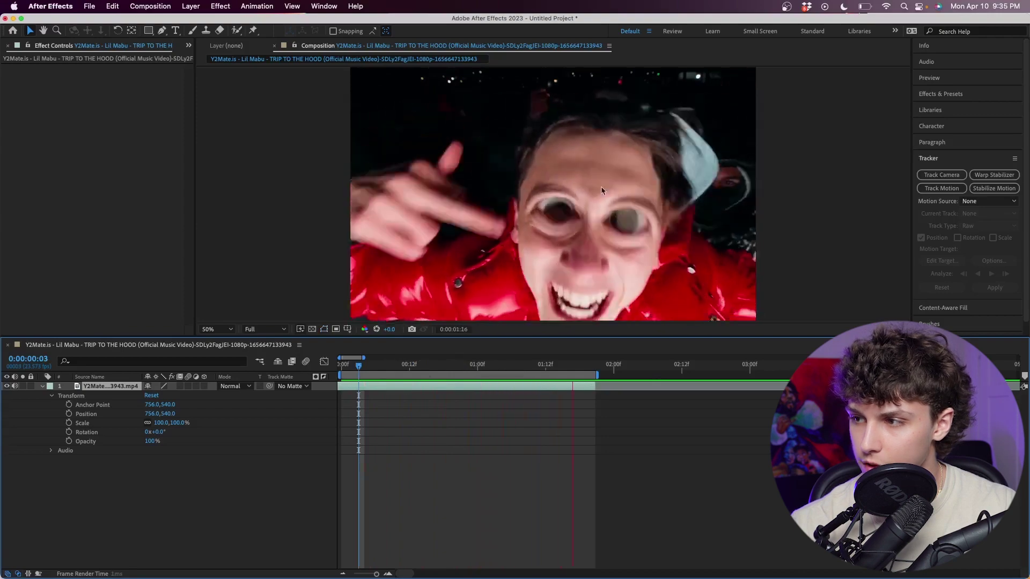
# - Trim the clip and the work area to end at 0:00:00:19, and split the remaining clip at 0:00:00:06
pyautogui.click(500, 387)
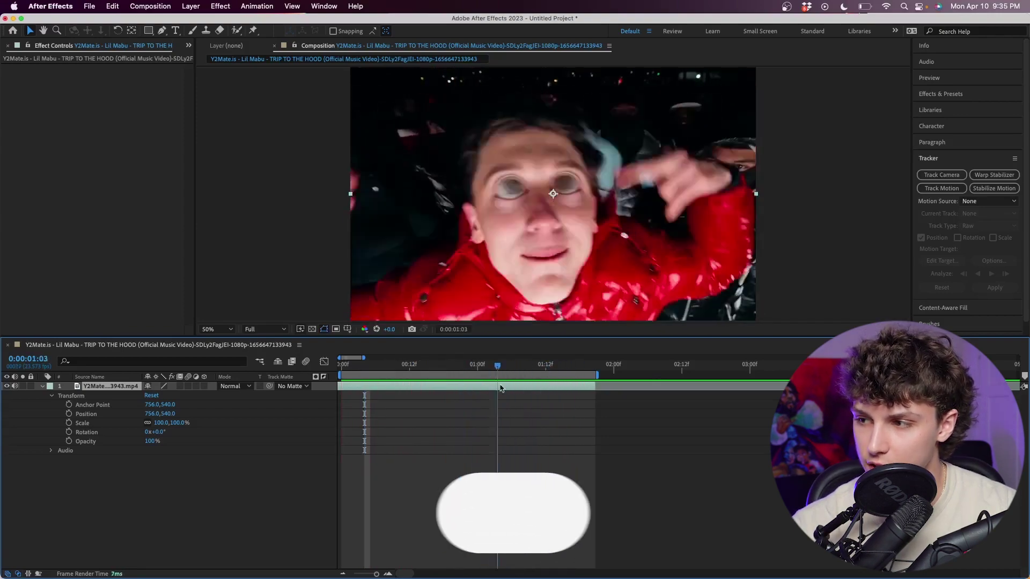
pyautogui.moveTo(499, 388); pyautogui.dragTo(453, 397)
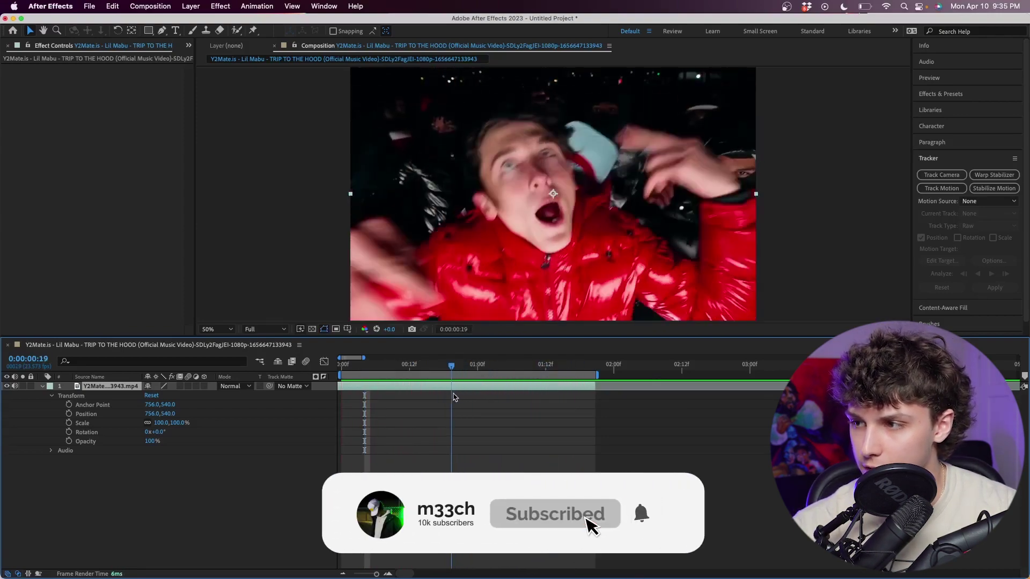
pyautogui.press('super+shift+d')
pyautogui.press('BackSpace')
pyautogui.moveTo(596, 376); pyautogui.dragTo(376, 377)
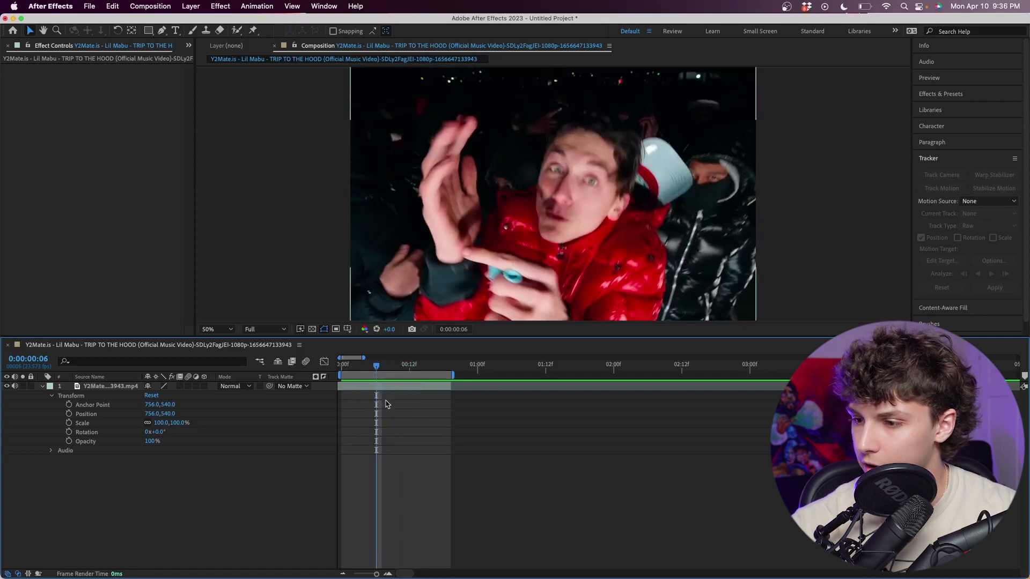
pyautogui.click(385, 386)
pyautogui.press('super+d')
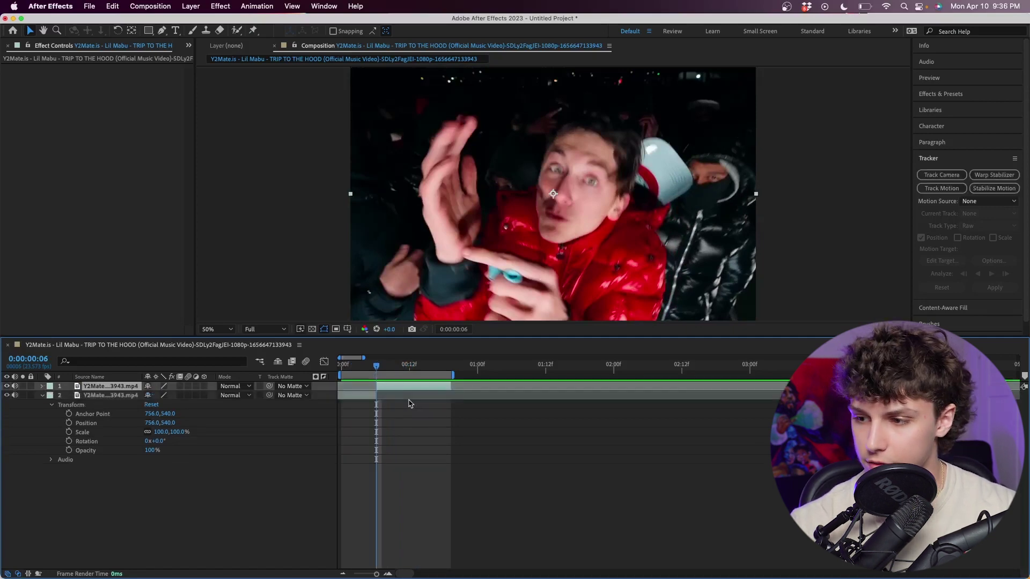
# - Apply a Bulge effect to the second clip segment and rename the effect Left
pyautogui.click(975, 95)
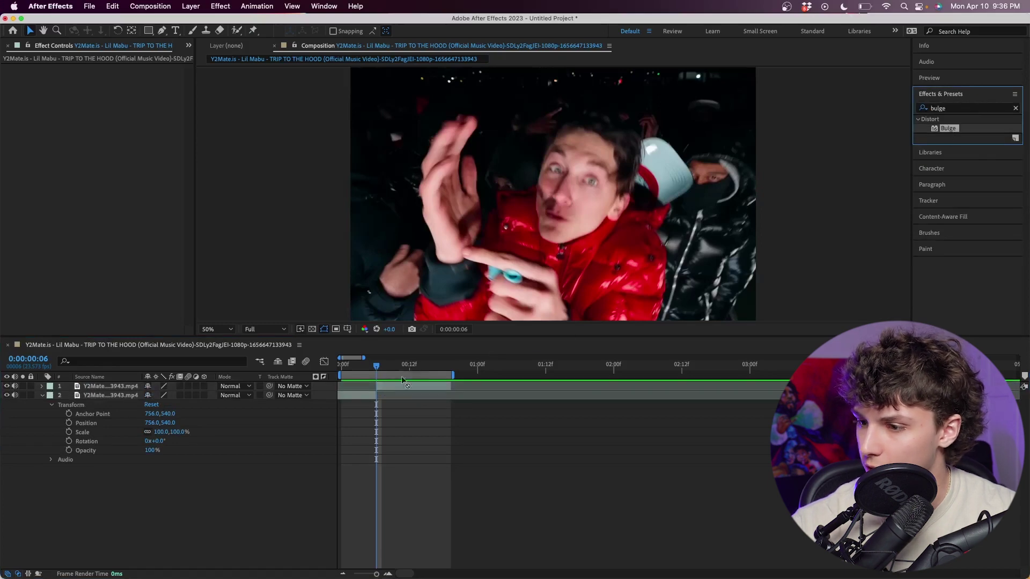
pyautogui.moveTo(402, 375); pyautogui.dragTo(396, 387)
pyautogui.press('Return')
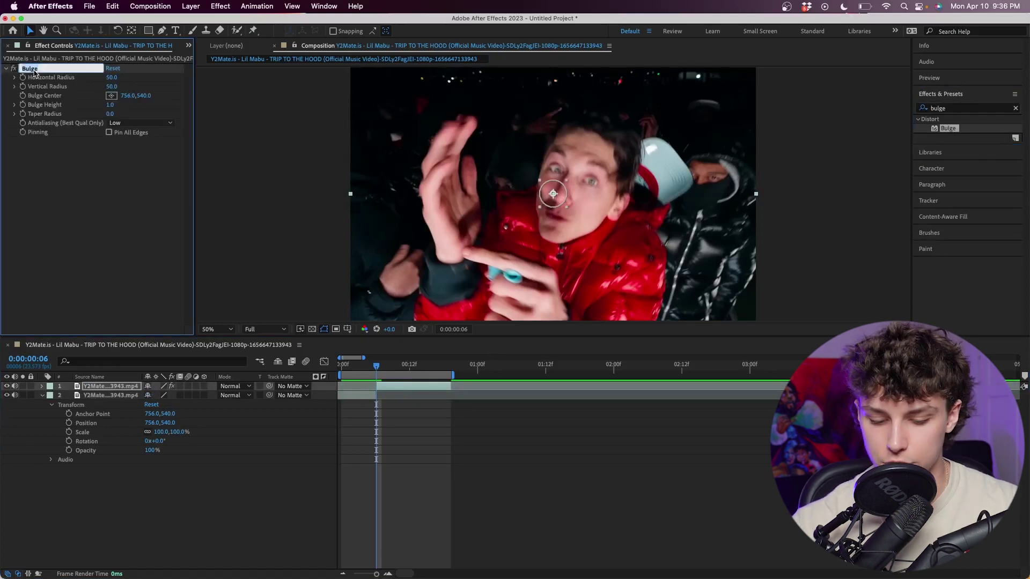
pyautogui.write('Left')
pyautogui.press('Return')
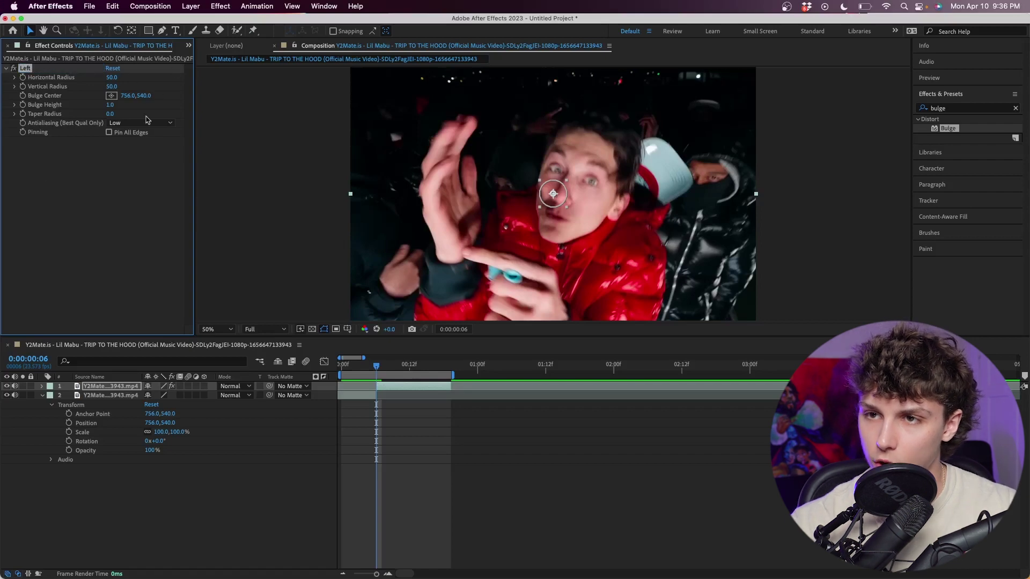
# - Center the Left bulge on the left-hand eye at 770, 452, with bulge height 2.3 and taper radius 40
pyautogui.click(111, 96)
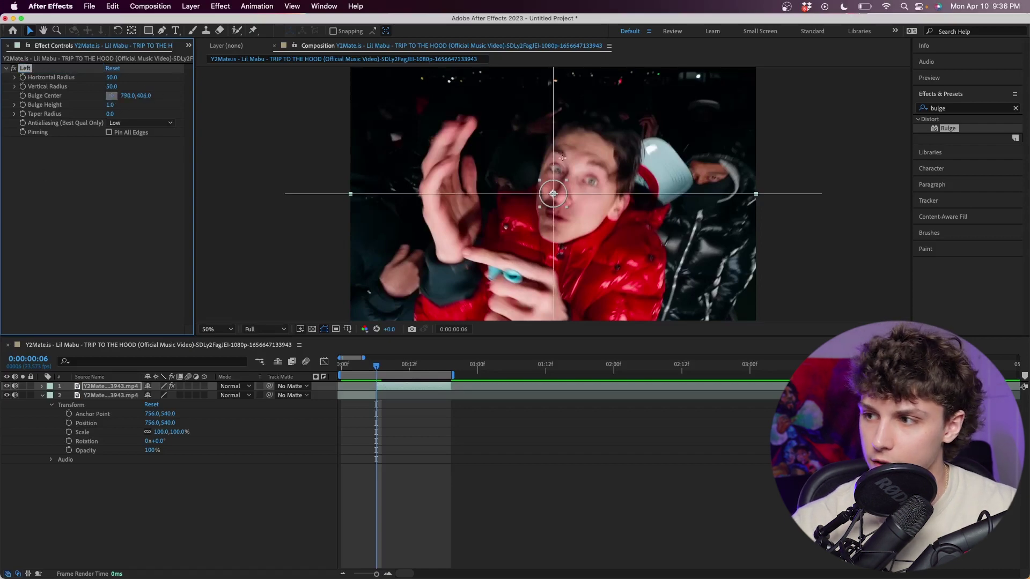
pyautogui.click(557, 170)
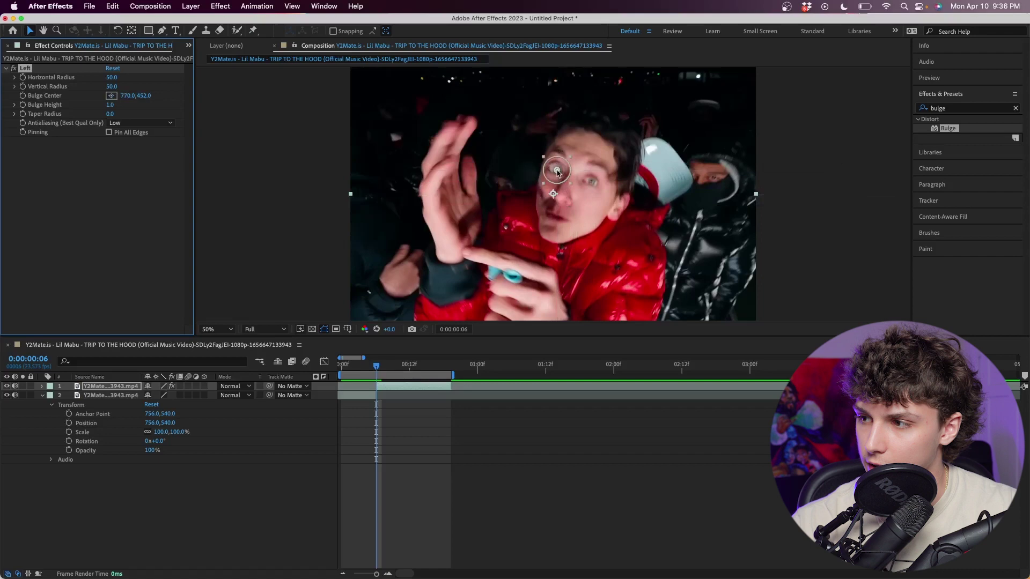
pyautogui.click(110, 105)
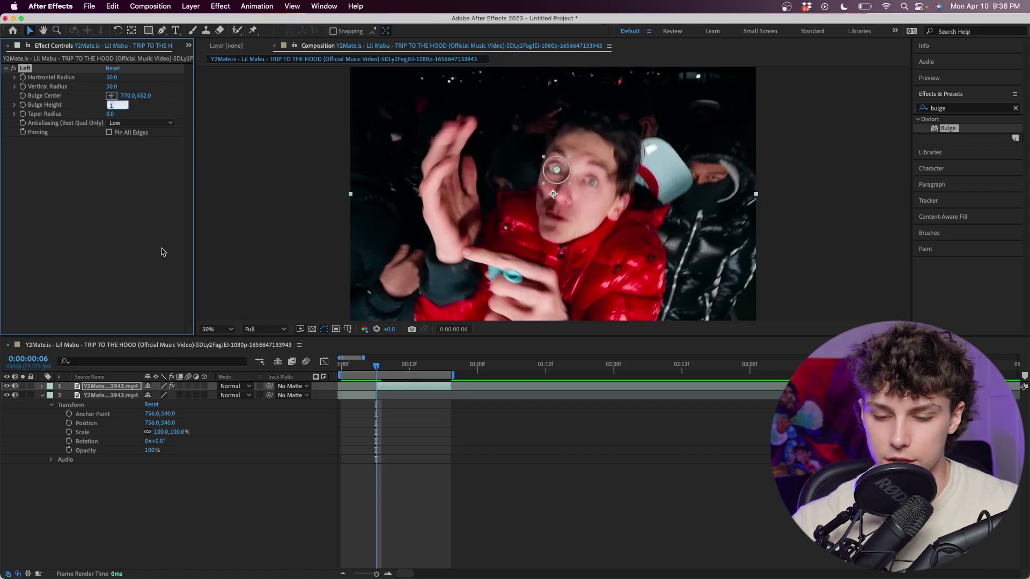
pyautogui.press('Tab')
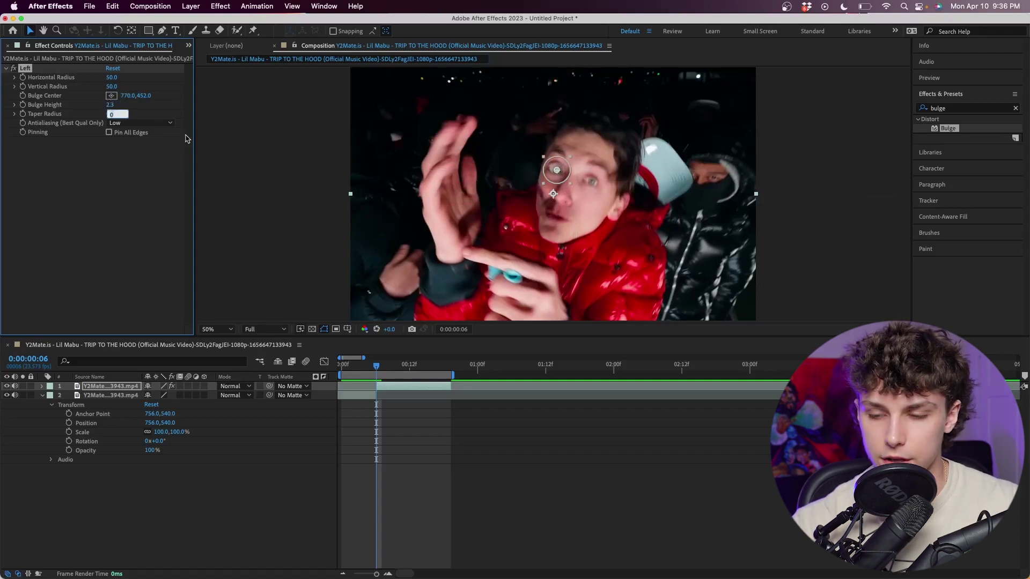
pyautogui.write('40')
pyautogui.press('Return')
# - Set the Left bulge's horizontal radius and vertical radius to 75
pyautogui.click(111, 78)
pyautogui.write('75')
pyautogui.press('Return')
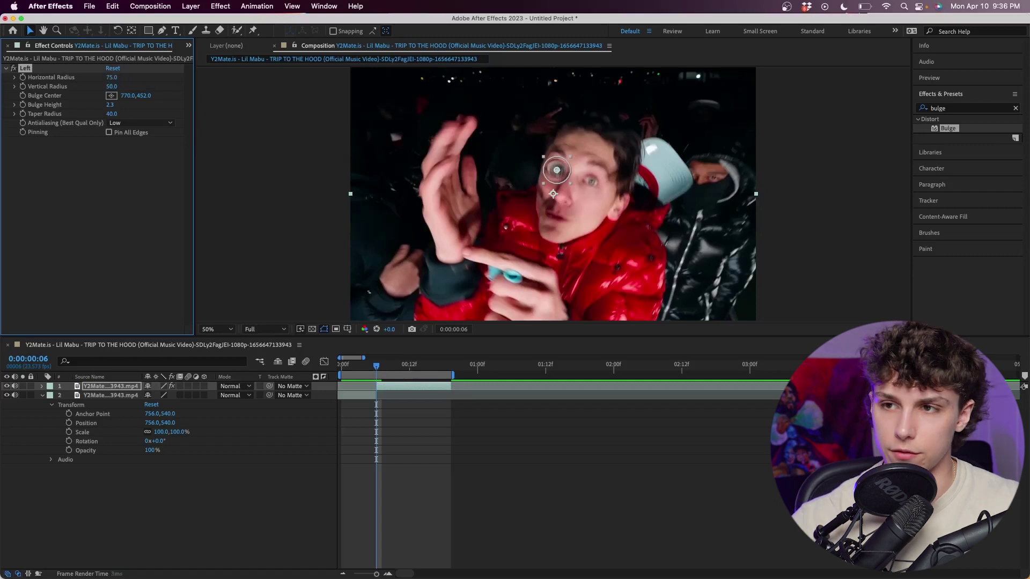
pyautogui.click(113, 89)
pyautogui.write('75')
pyautogui.press('Return')
pyautogui.click(578, 151)
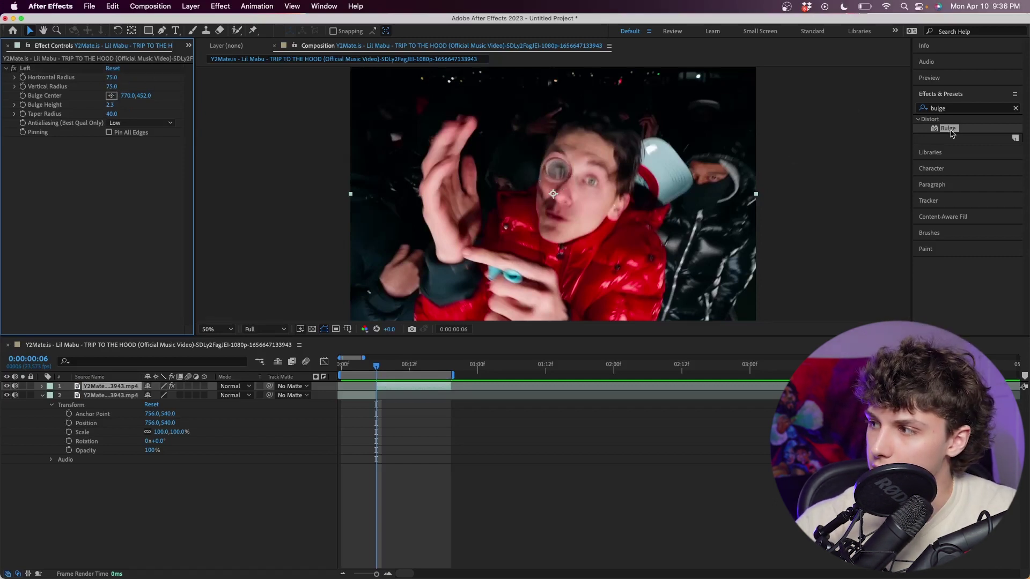
# - Add a second Bulge effect to the same segment and name it Right
pyautogui.moveTo(950, 133); pyautogui.dragTo(22, 266)
pyautogui.press('Return')
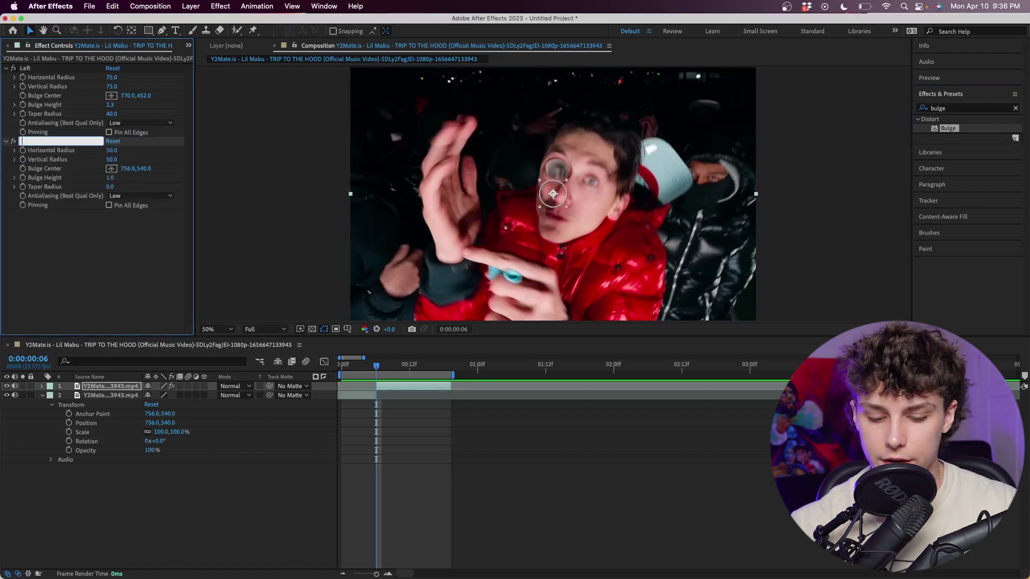
pyautogui.write('Right')
pyautogui.press('Return')
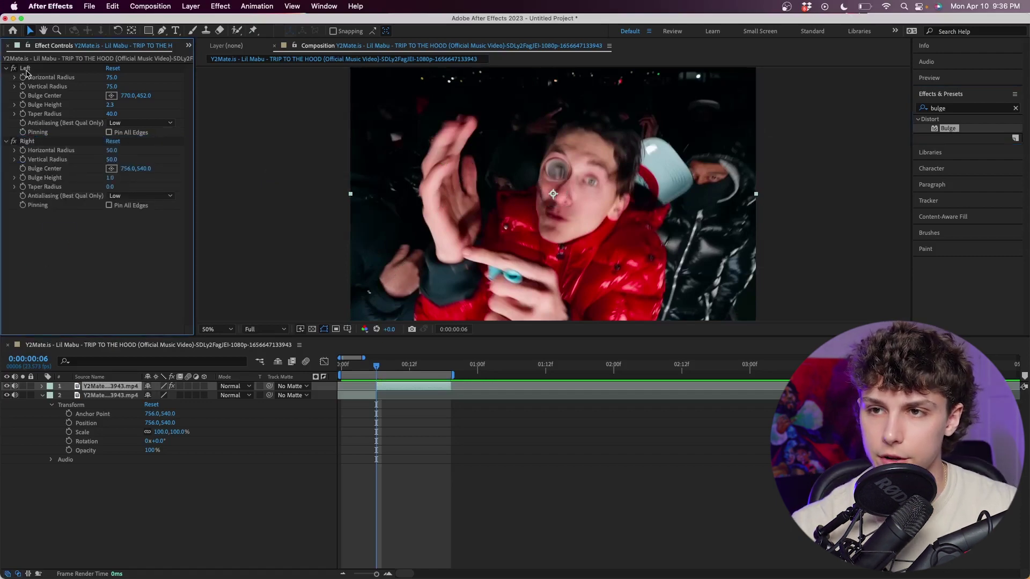
# - Copy the Left bulge's settings onto the second bulge, keeping its name as Right
pyautogui.click(26, 68)
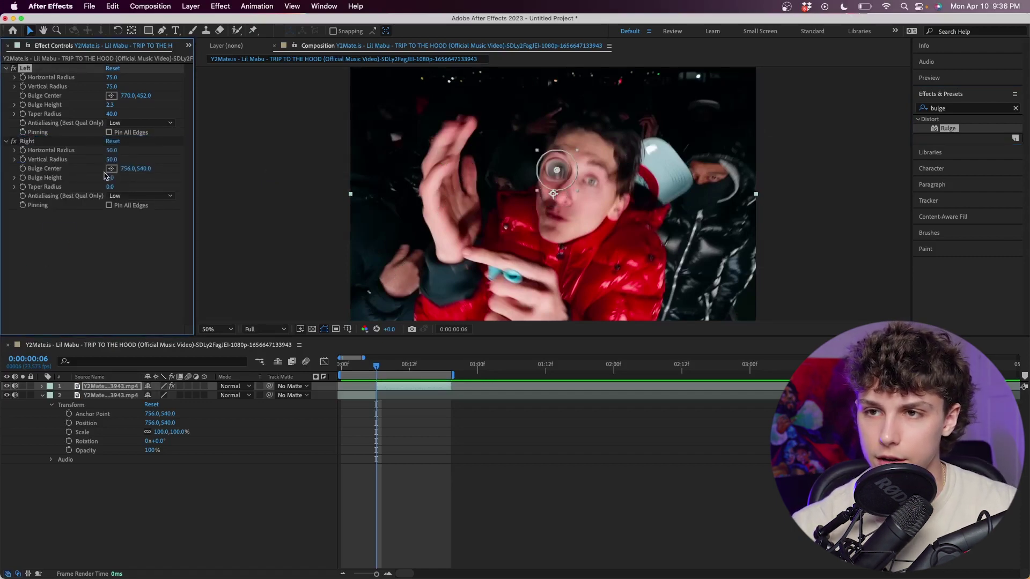
pyautogui.click(28, 141)
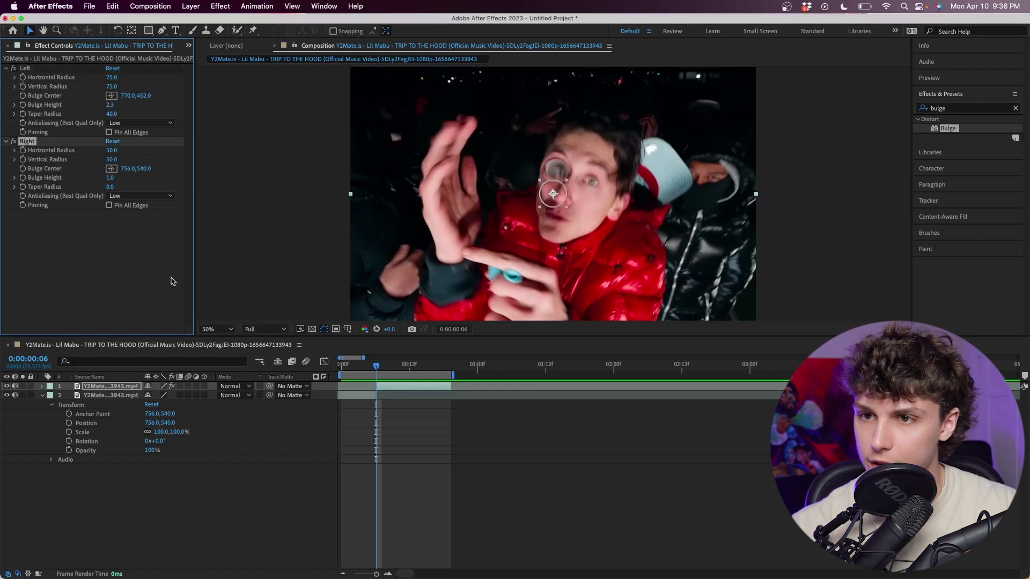
pyautogui.press('super+v')
pyautogui.press('Return')
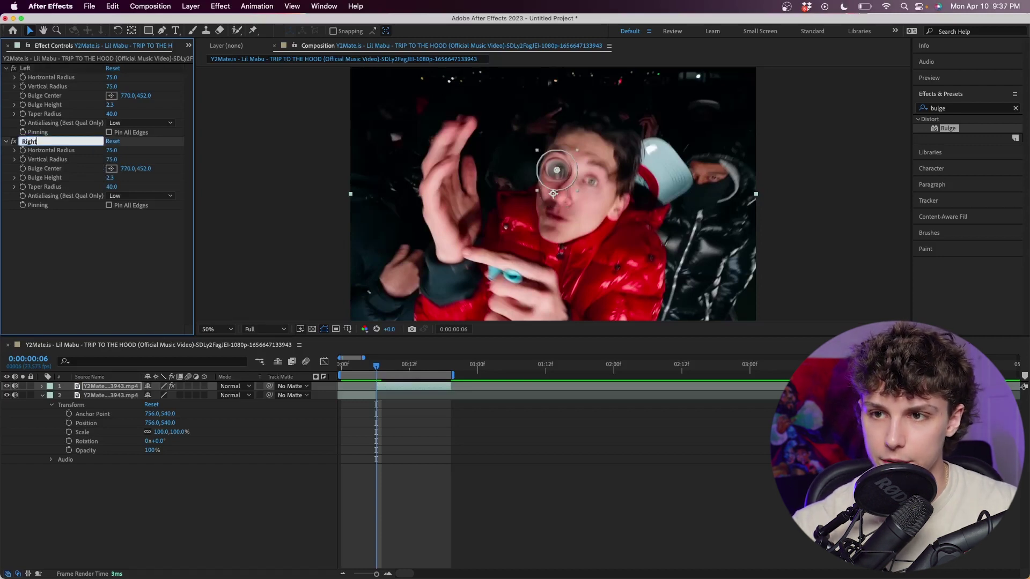
pyautogui.press('Return')
# - Center the Right bulge on the other eye at 896, 494 and preview the segment
pyautogui.click(111, 170)
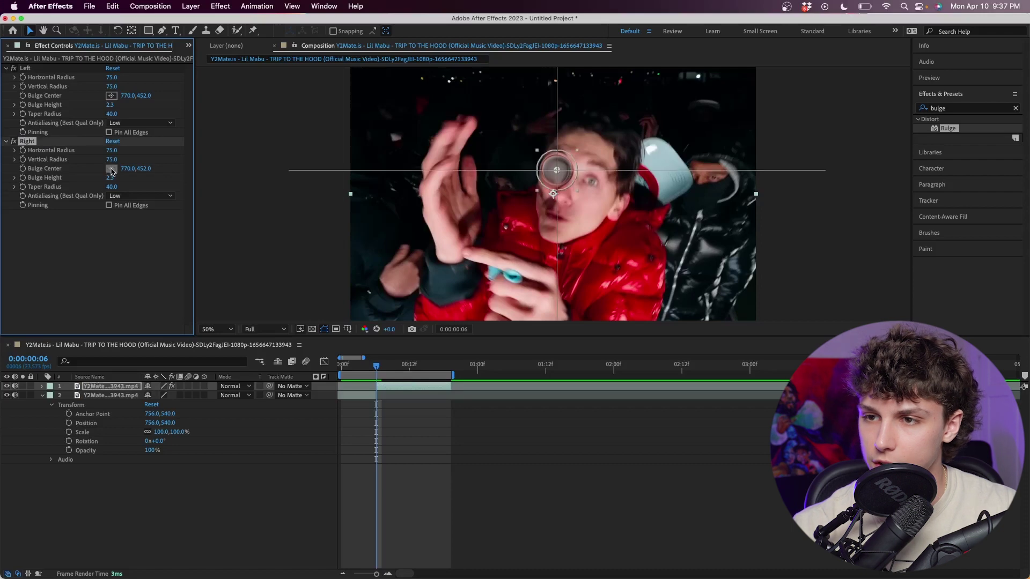
pyautogui.click(591, 182)
pyautogui.click(381, 365)
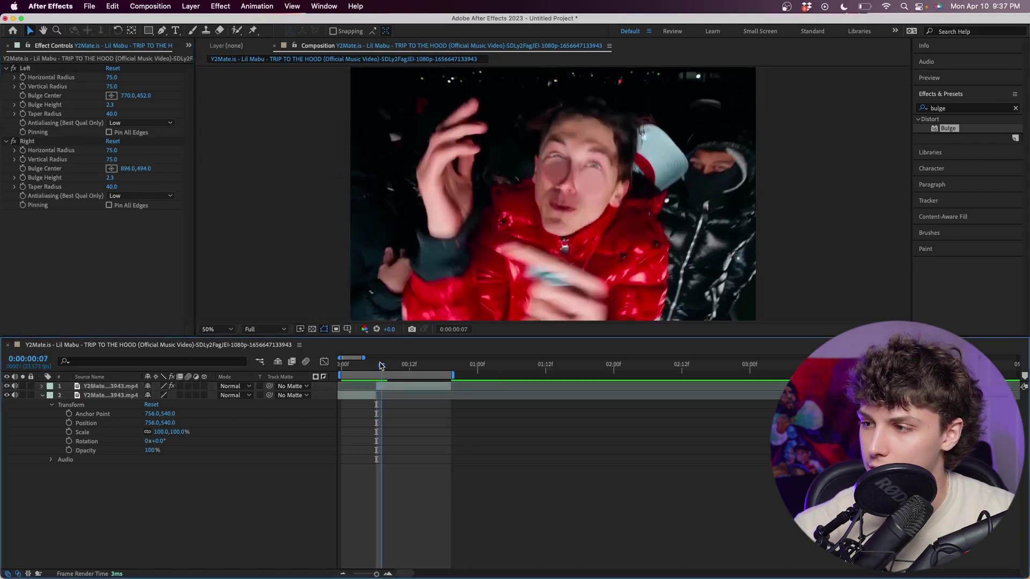
pyautogui.press('space')
pyautogui.press('space')
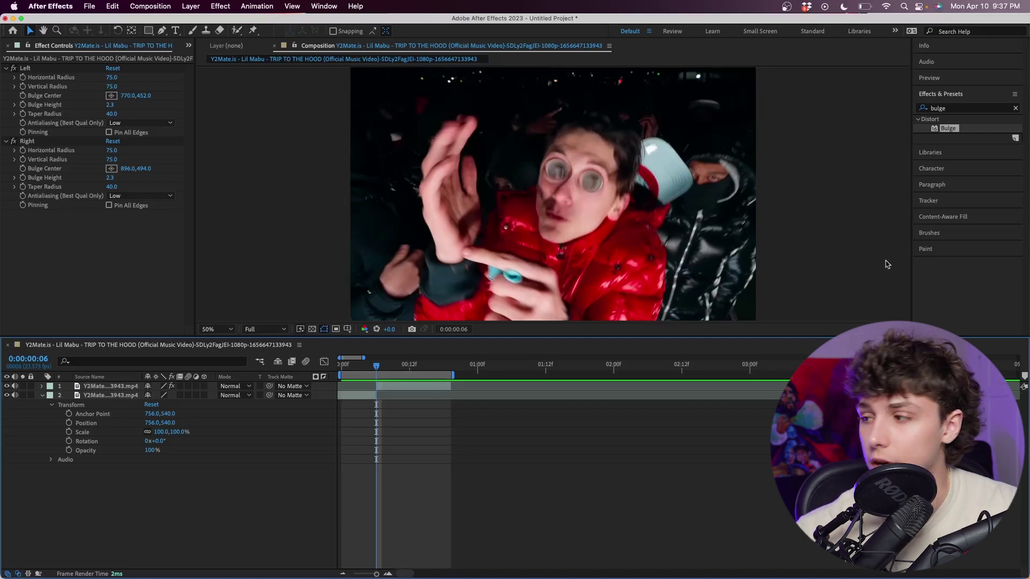
# - Track the motion of the left-hand eye frame by frame from 0:00:00:06 to the end of the segment
pyautogui.click(432, 386)
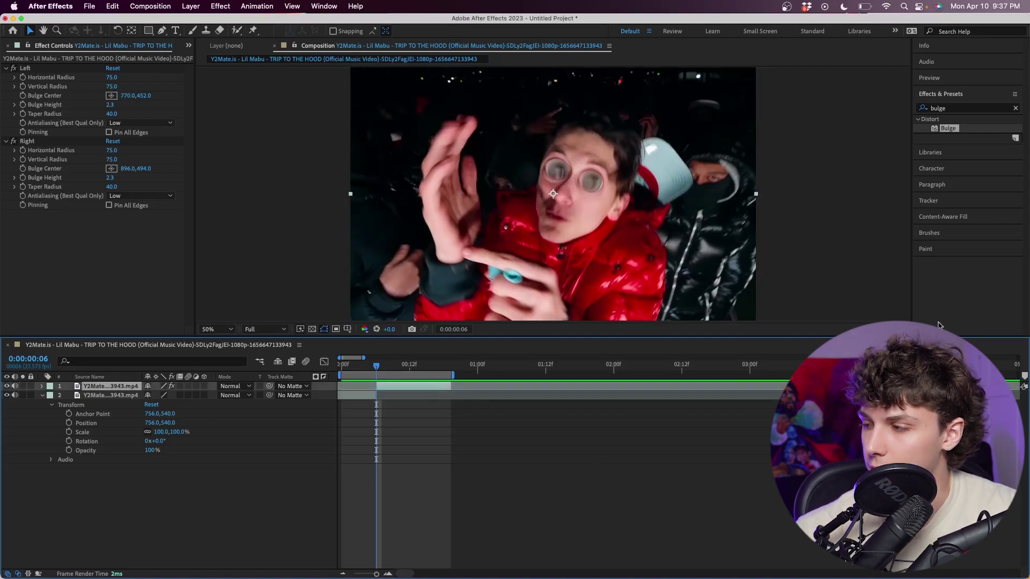
pyautogui.click(969, 201)
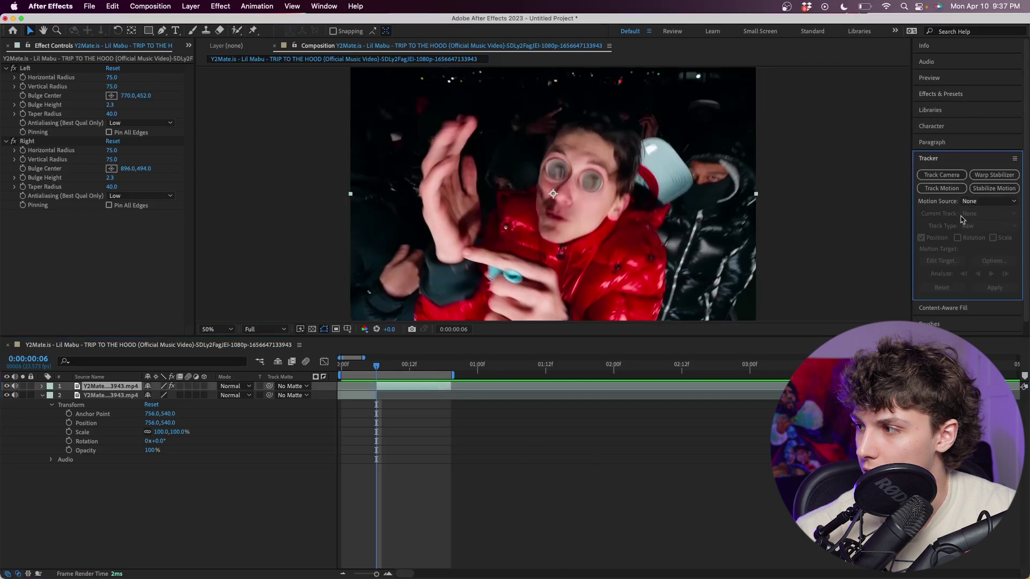
pyautogui.click(959, 191)
pyautogui.scroll(2, 556, 181)
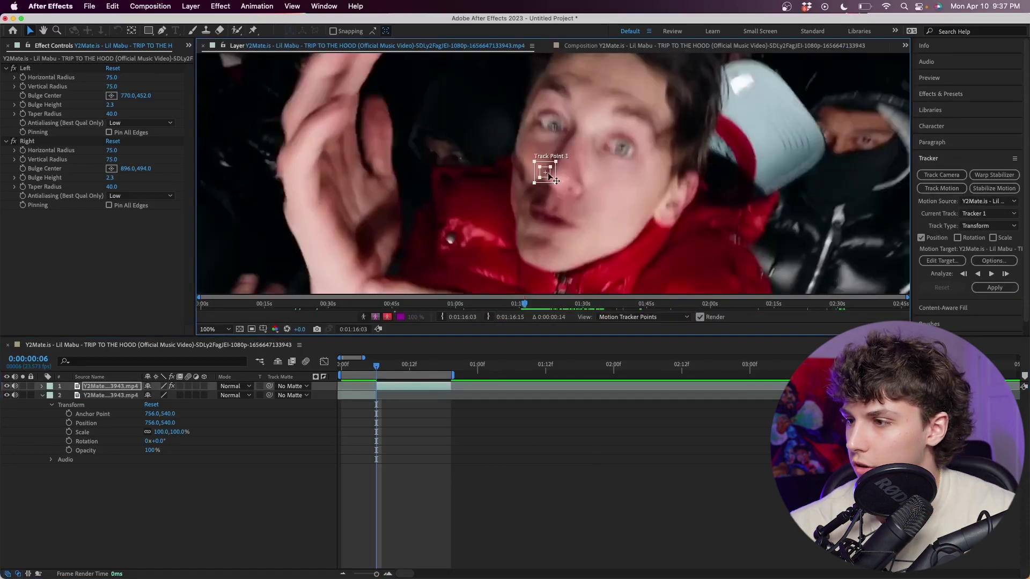
pyautogui.moveTo(554, 174); pyautogui.dragTo(610, 190)
pyautogui.moveTo(562, 136); pyautogui.dragTo(569, 141)
pyautogui.click(1006, 274)
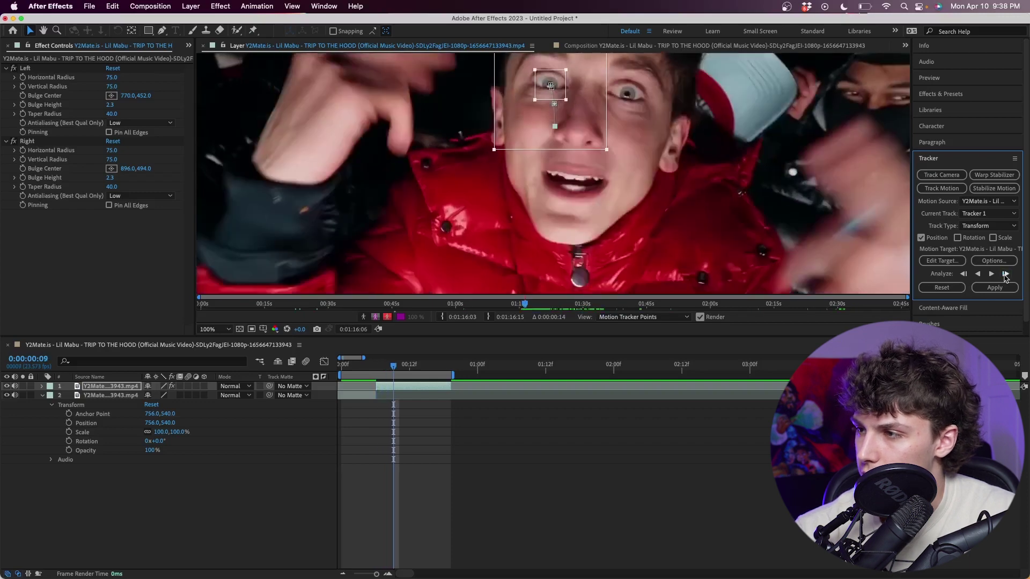
# - Apply the eye track to the Left/Bulge Center effect point in X and Y, and preview the tracked bulge
pyautogui.click(949, 262)
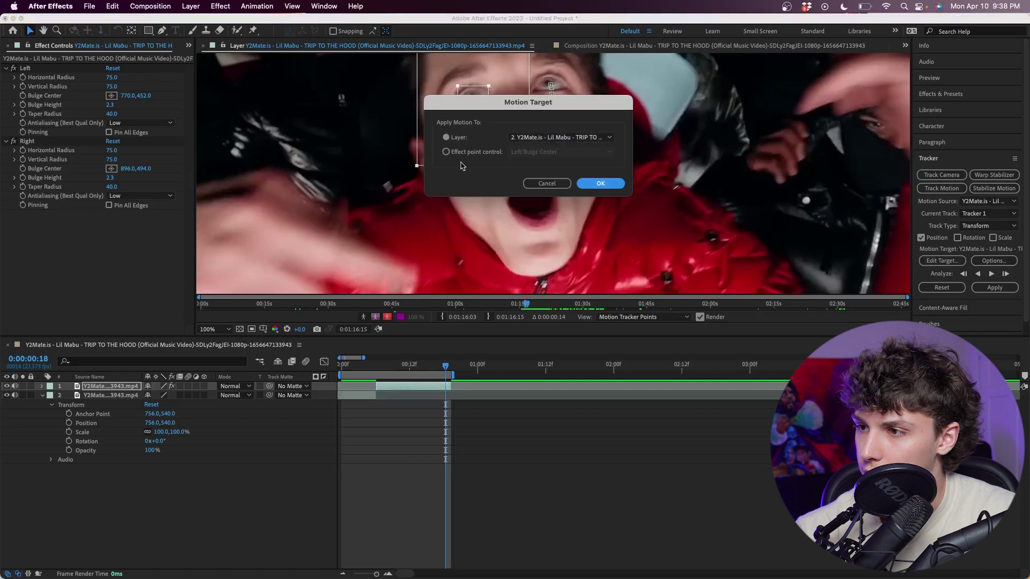
pyautogui.click(446, 153)
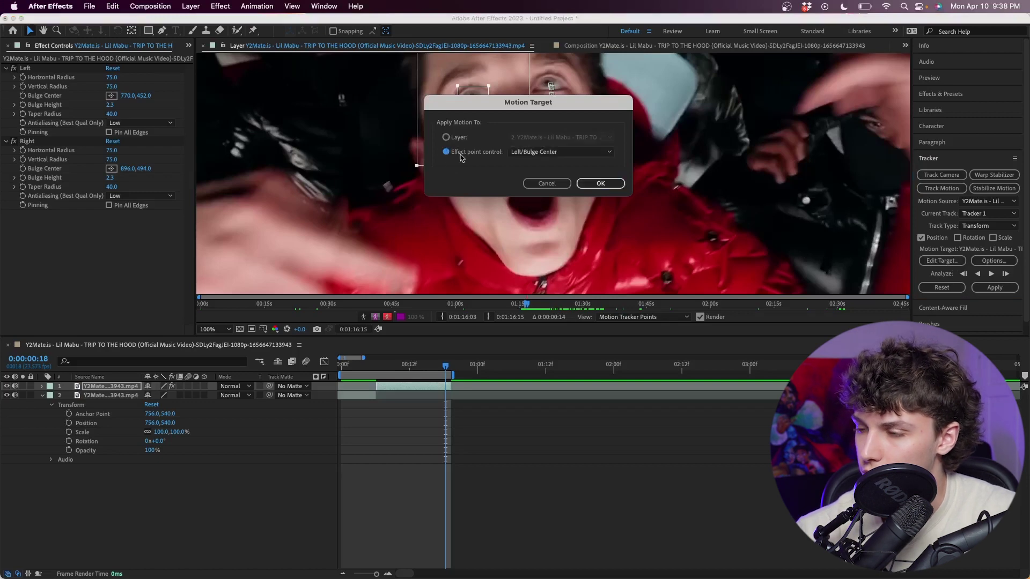
pyautogui.click(600, 184)
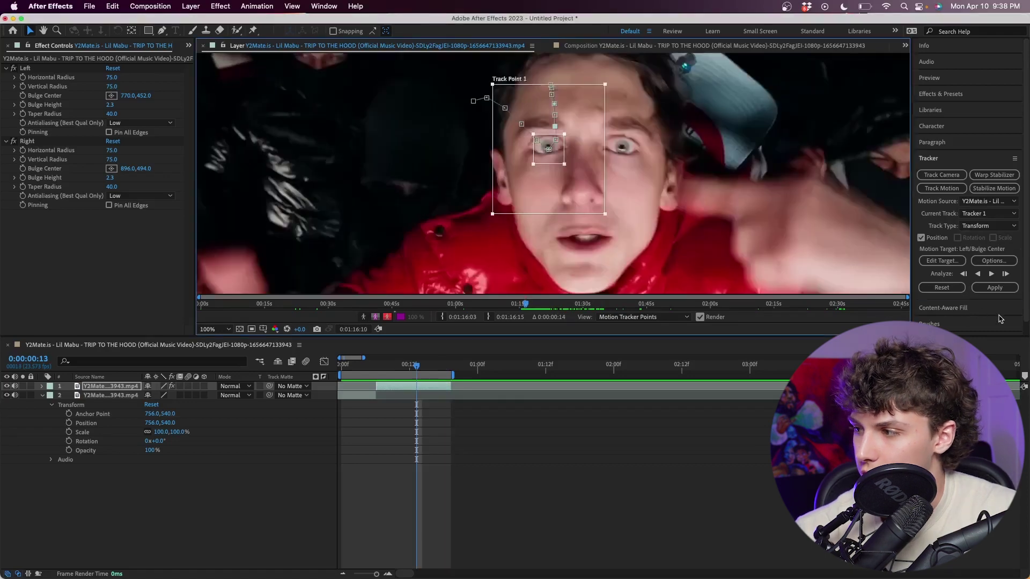
pyautogui.click(1003, 289)
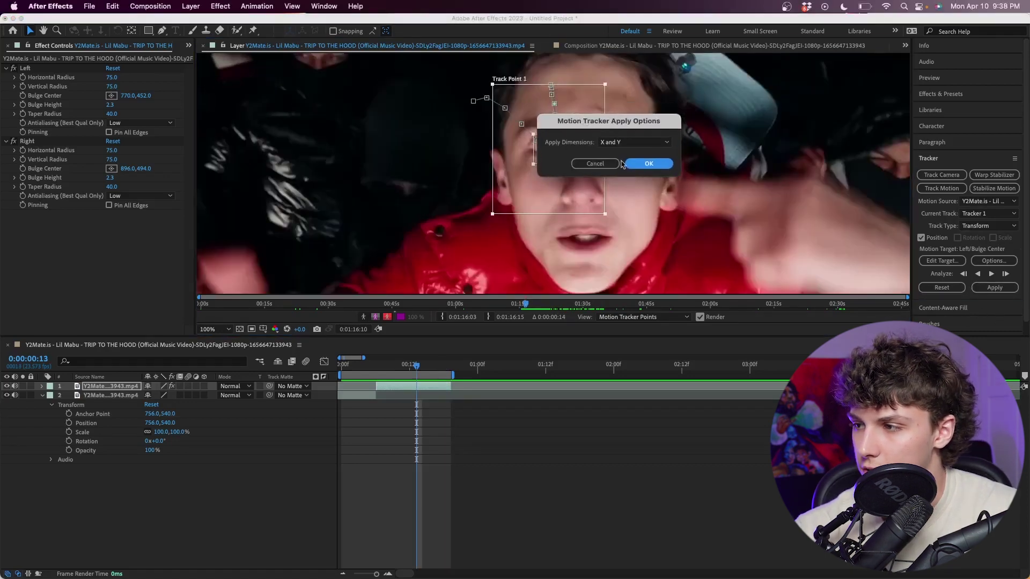
pyautogui.click(648, 164)
pyautogui.moveTo(413, 372); pyautogui.dragTo(370, 371)
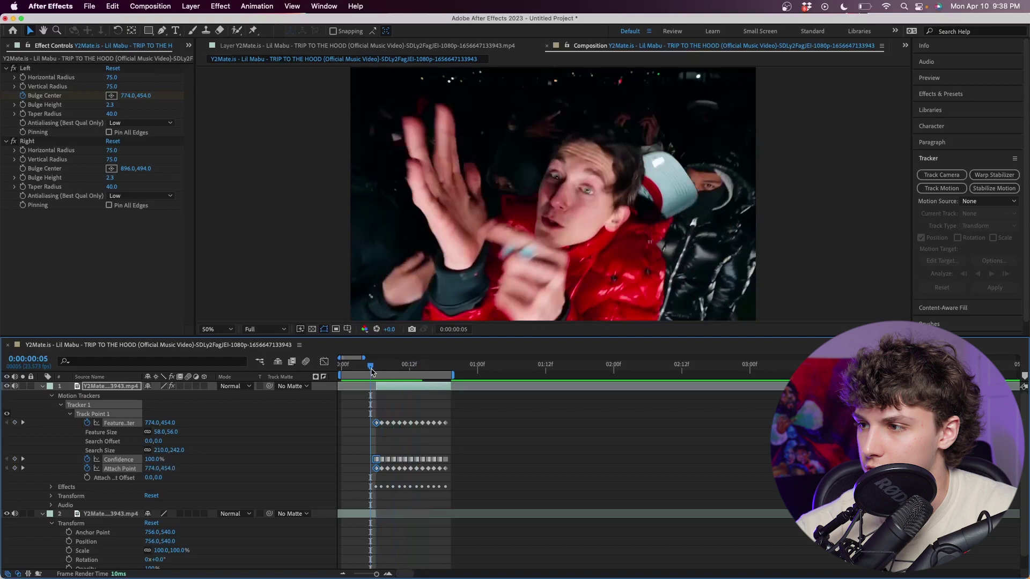
pyautogui.press('space')
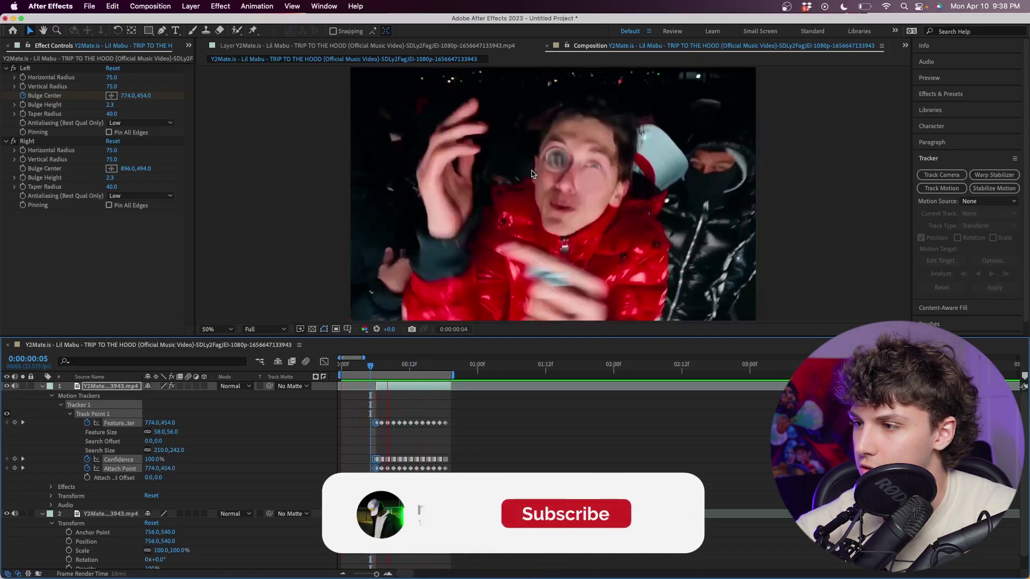
# - Start a second motion track on the clip at 0:00:00:06 and place its track point on the right-hand eye
pyautogui.click(553, 194)
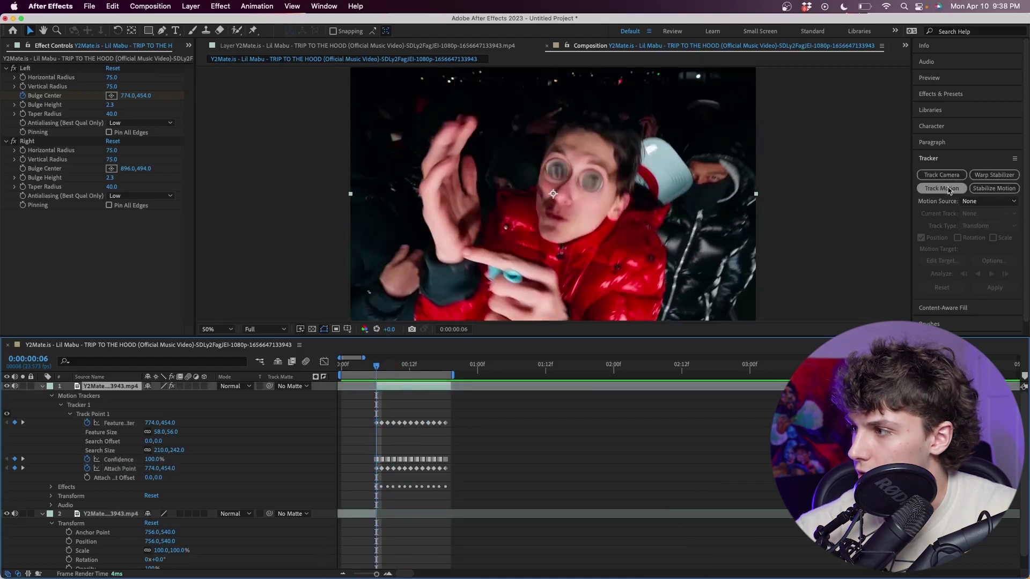
pyautogui.click(943, 189)
pyautogui.moveTo(572, 184); pyautogui.dragTo(638, 162)
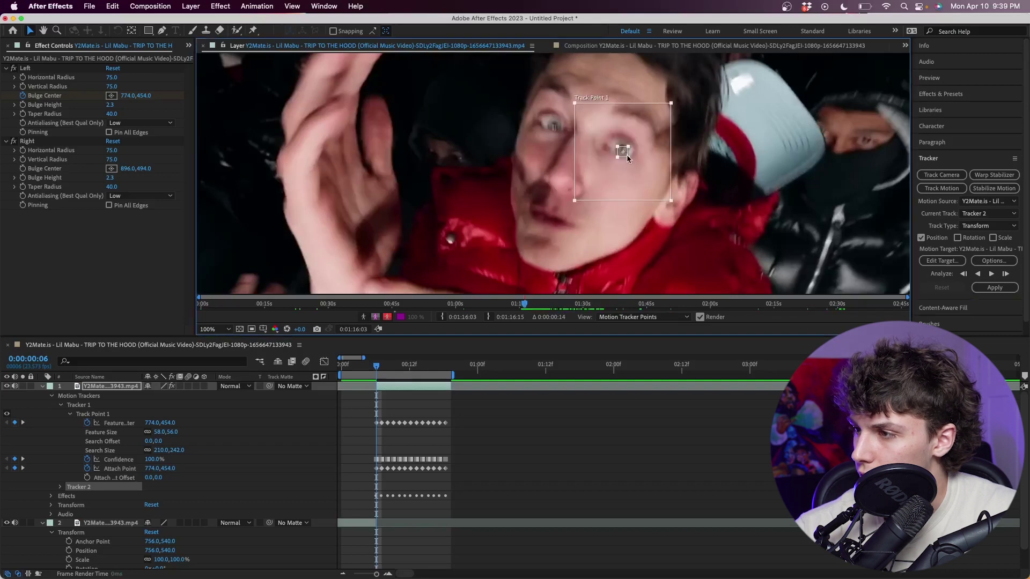
# - Track the right-hand eye's motion frame by frame from 0:00:00:06 to 0:00:00:18
pyautogui.click(1006, 274)
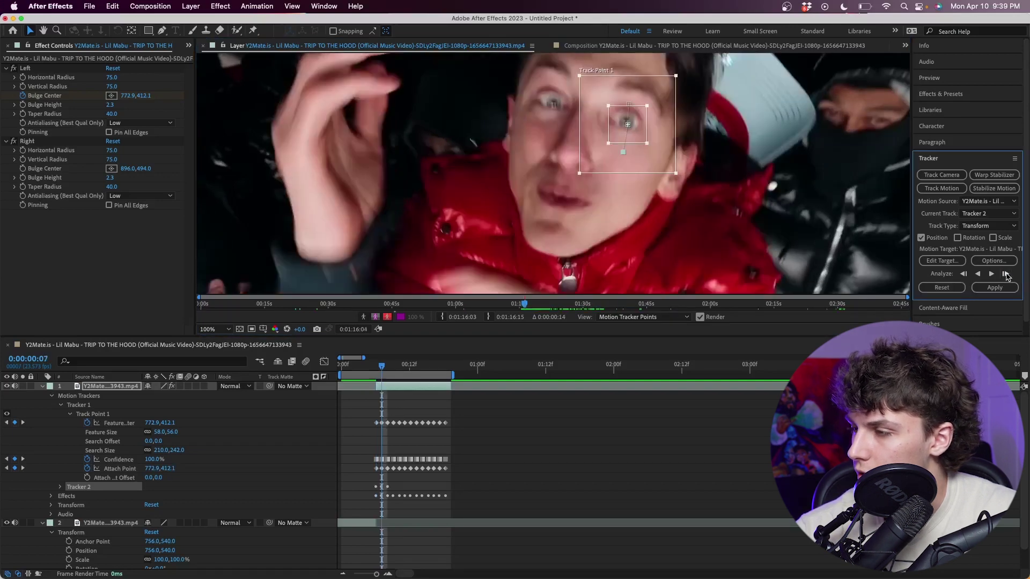
pyautogui.click(1005, 273)
pyautogui.click(1005, 274)
pyautogui.click(1006, 274)
pyautogui.click(1005, 274)
pyautogui.click(1005, 274)
pyautogui.click(1005, 274)
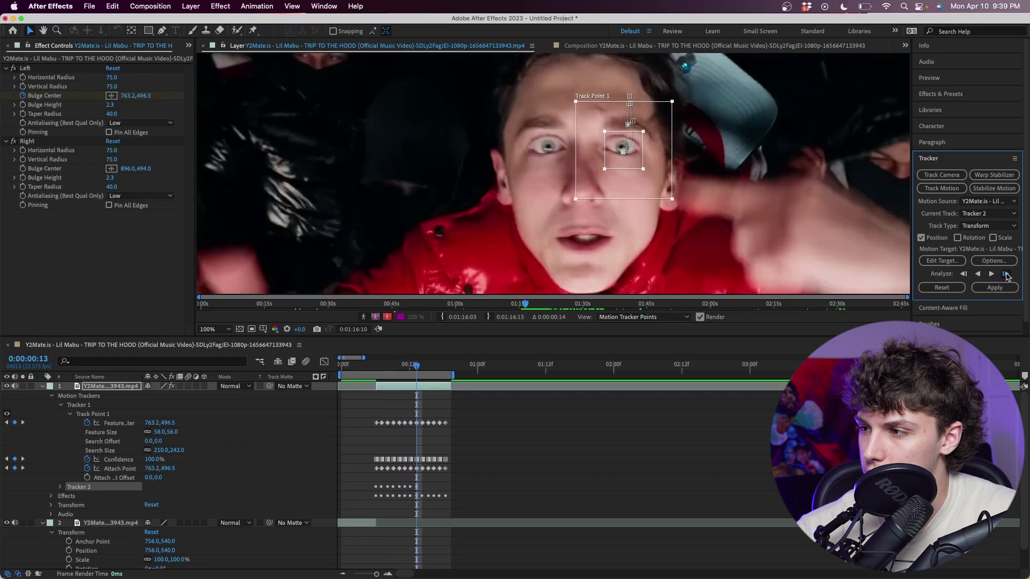
pyautogui.click(1006, 273)
pyautogui.click(1005, 274)
pyautogui.click(1005, 274)
pyautogui.click(1005, 274)
pyautogui.click(1005, 274)
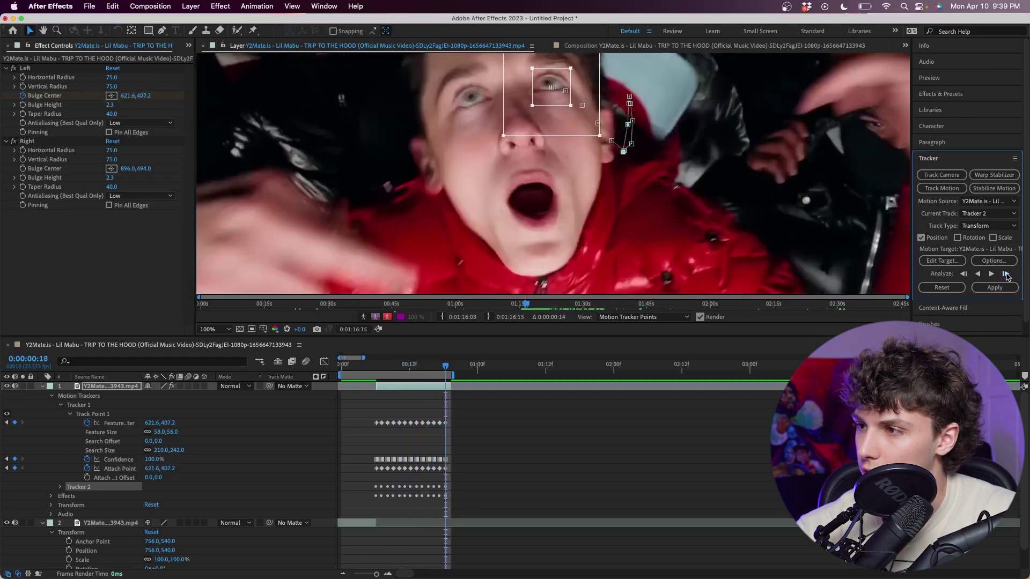
# - Apply the second track to the Right/Bulge Center effect point in X and Y, and preview both tracked bulges
pyautogui.click(943, 261)
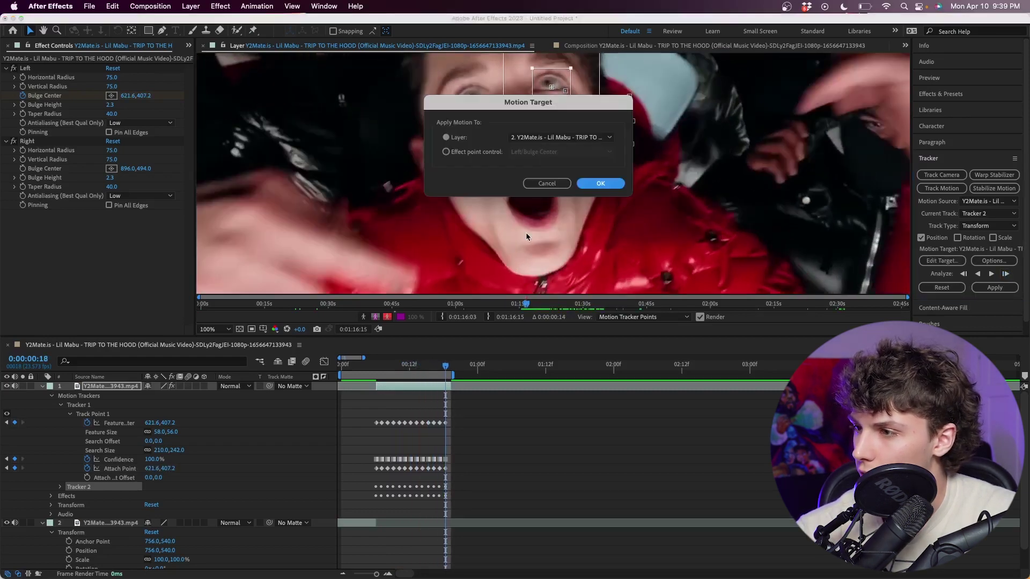
pyautogui.click(445, 152)
pyautogui.click(541, 151)
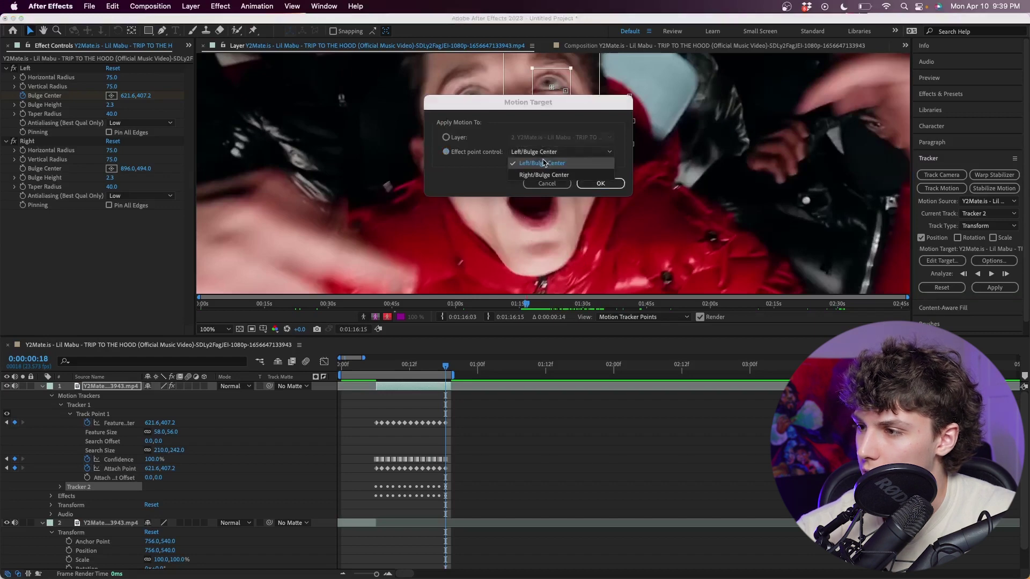
pyautogui.click(544, 176)
pyautogui.click(601, 184)
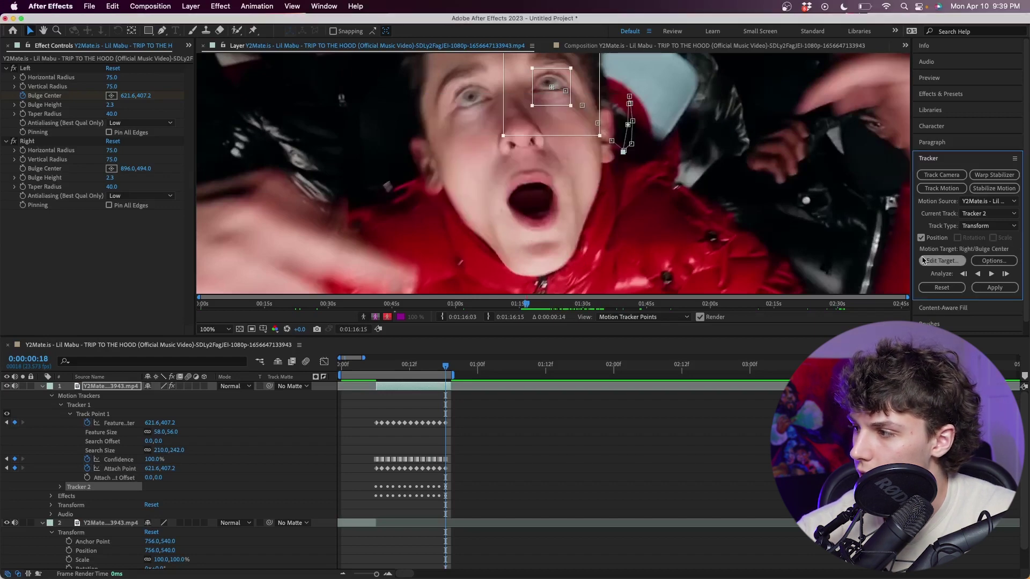
pyautogui.click(995, 287)
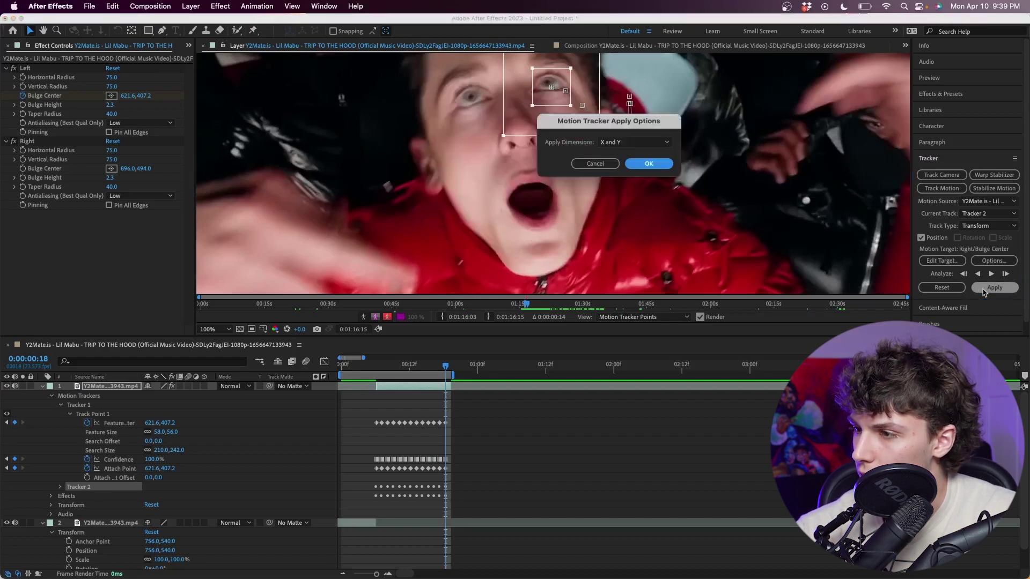
pyautogui.click(647, 164)
pyautogui.press('space')
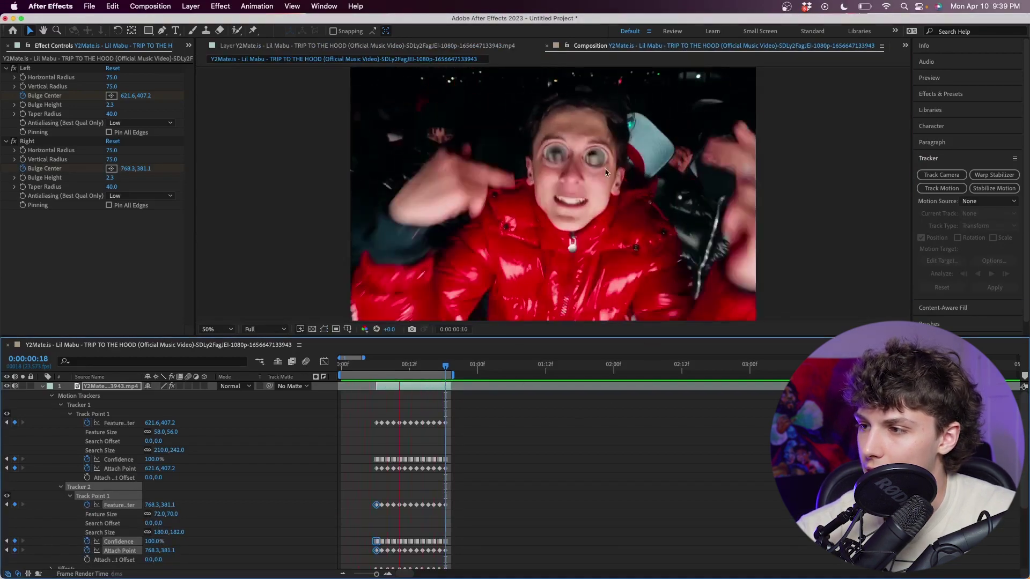
# - Keyframe the Left bulge's Bulge Height at 0 at 0:00:00:06
pyautogui.click(377, 368)
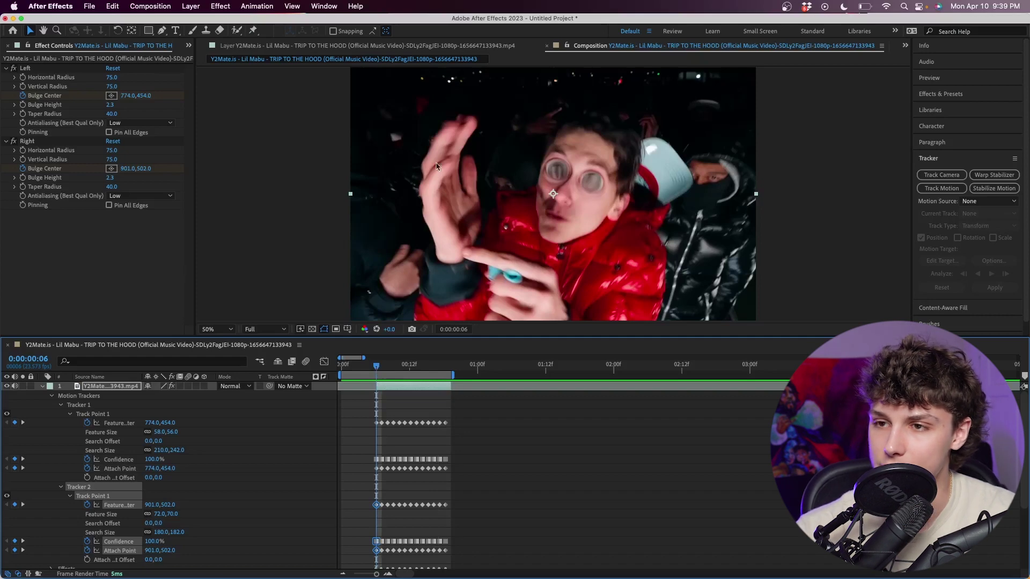
pyautogui.click(100, 217)
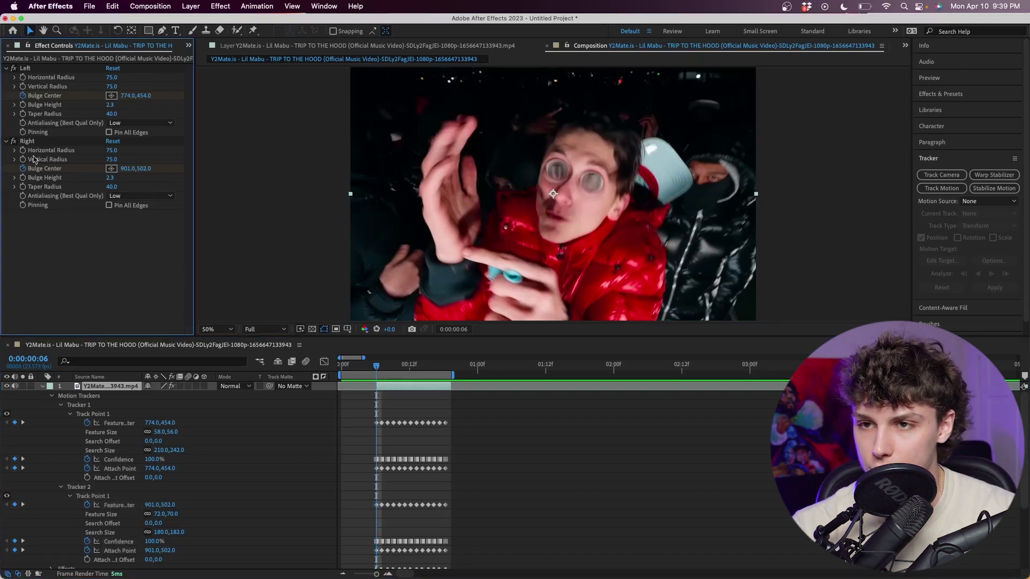
pyautogui.click(25, 107)
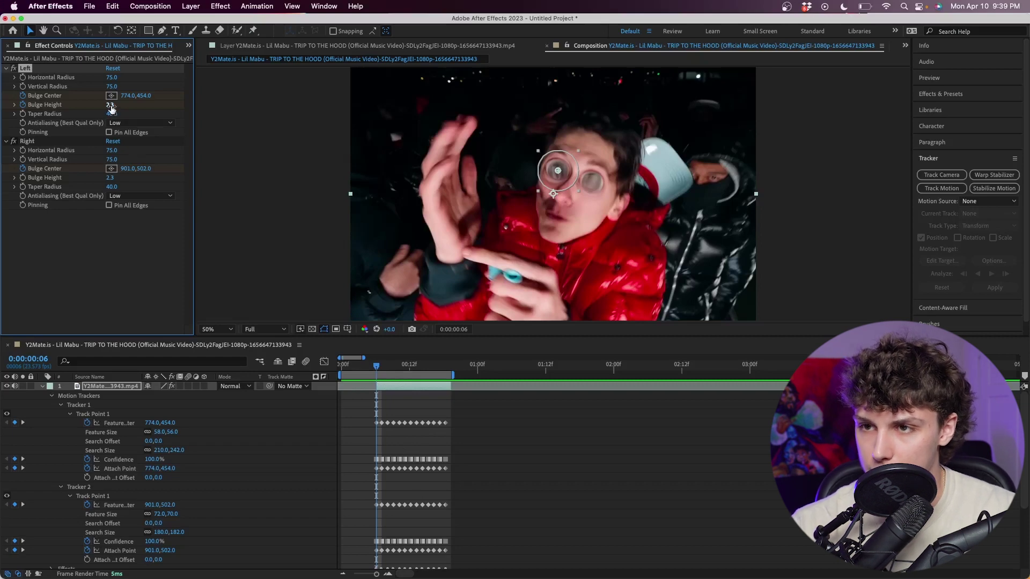
pyautogui.write('0')
pyautogui.press('Return')
# - Advance three frames to 0:00:00:09 and keyframe the Left bulge's Bulge Height at 2.3
pyautogui.press('pagedown')
pyautogui.press('pagedown')
pyautogui.press('pagedown')
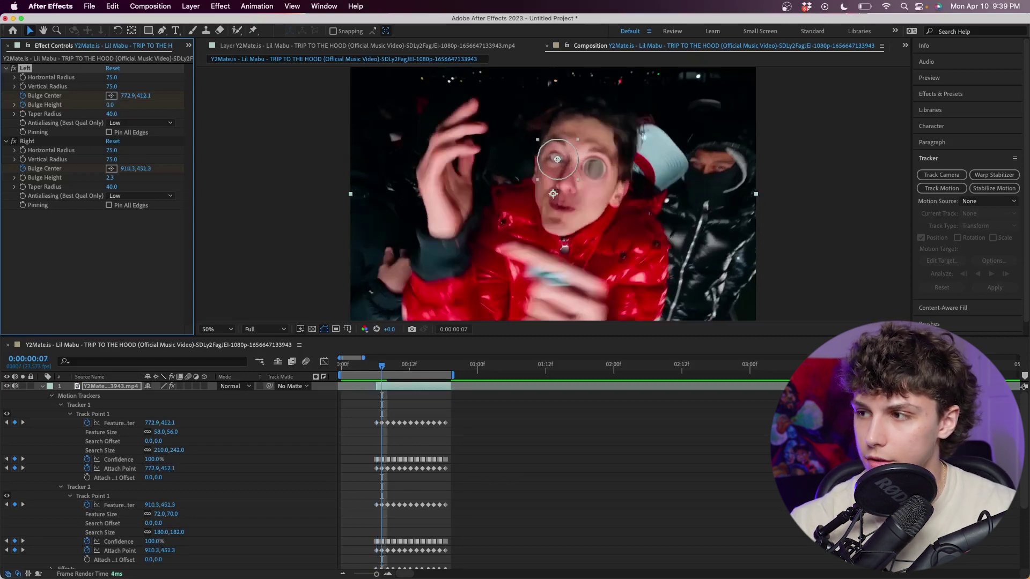
pyautogui.click(112, 105)
pyautogui.write('2.3')
pyautogui.press('Return')
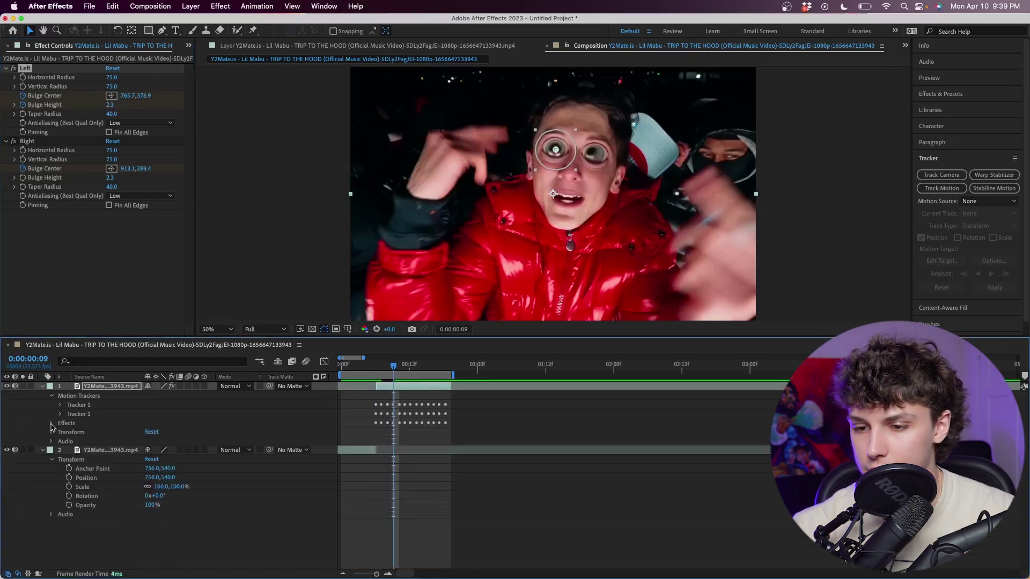
# - Reveal the Left bulge's Bulge Height keyframes in the timeline and apply Easy Ease to both
pyautogui.click(52, 423)
pyautogui.click(59, 433)
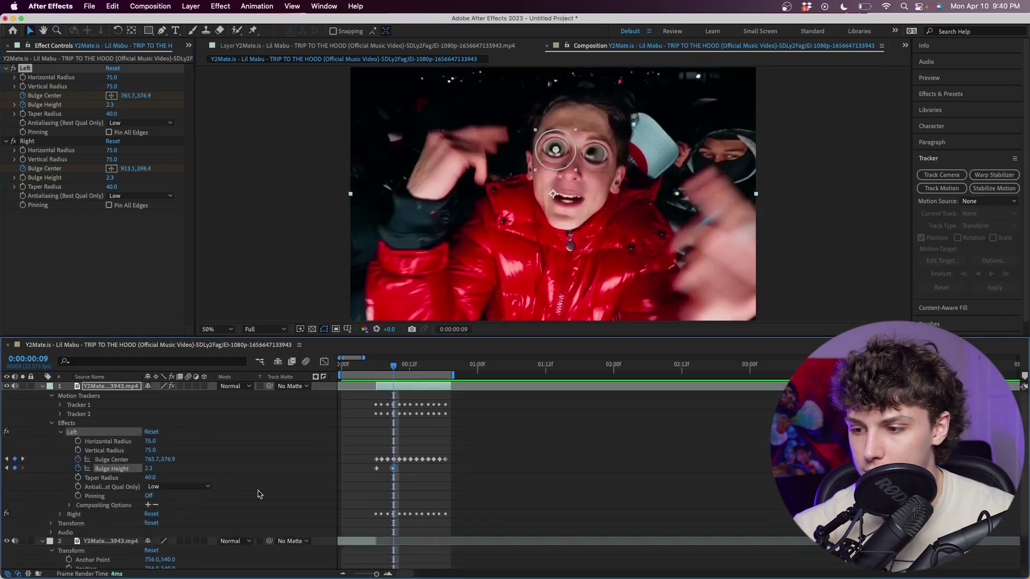
pyautogui.click(377, 469)
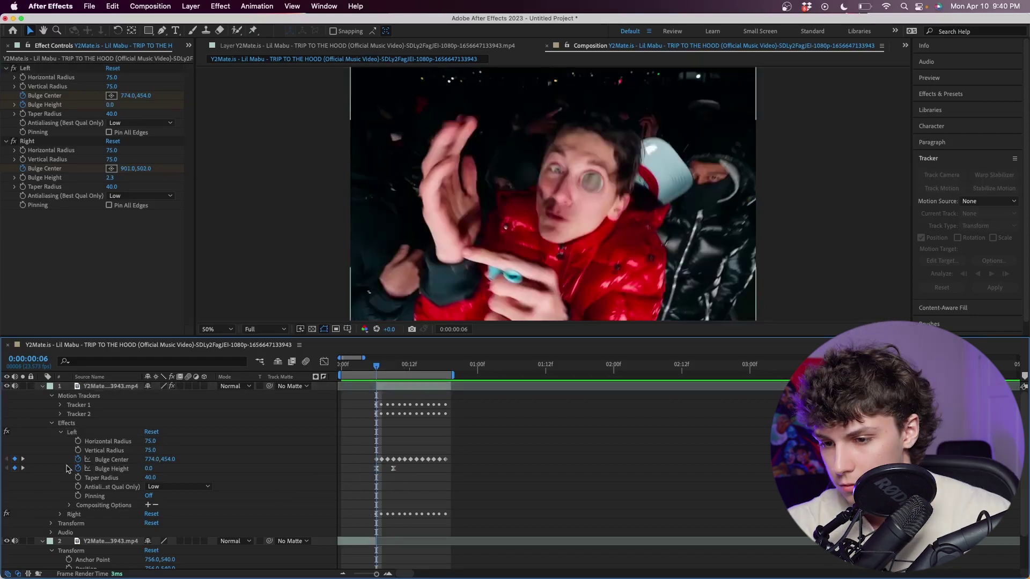
# - Copy the eased Bulge Height keyframes from the Left bulge to the Right bulge at 0:00:00:06, and preview the animation
pyautogui.click(102, 469)
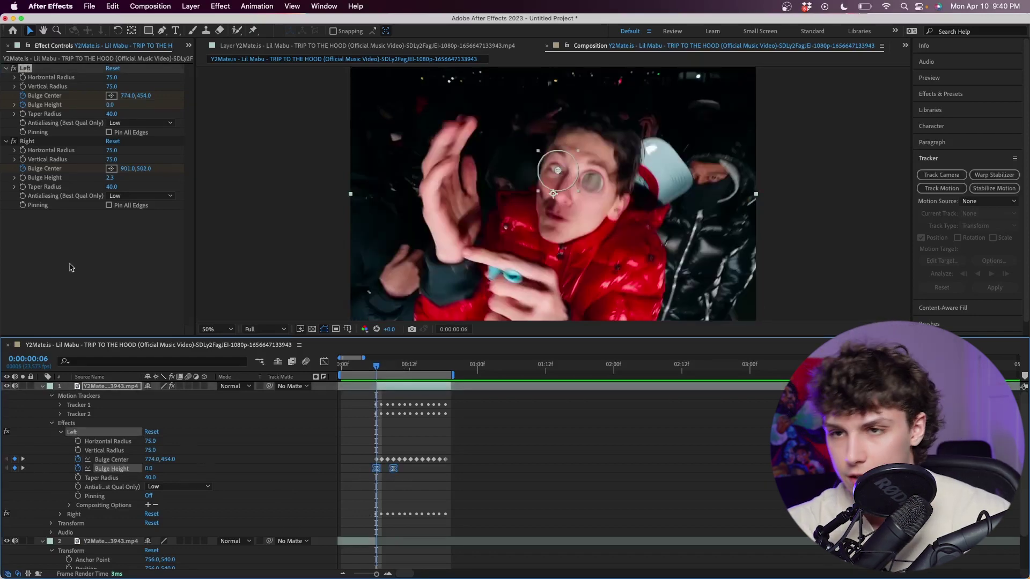
pyautogui.scroll(-2, 114, 485)
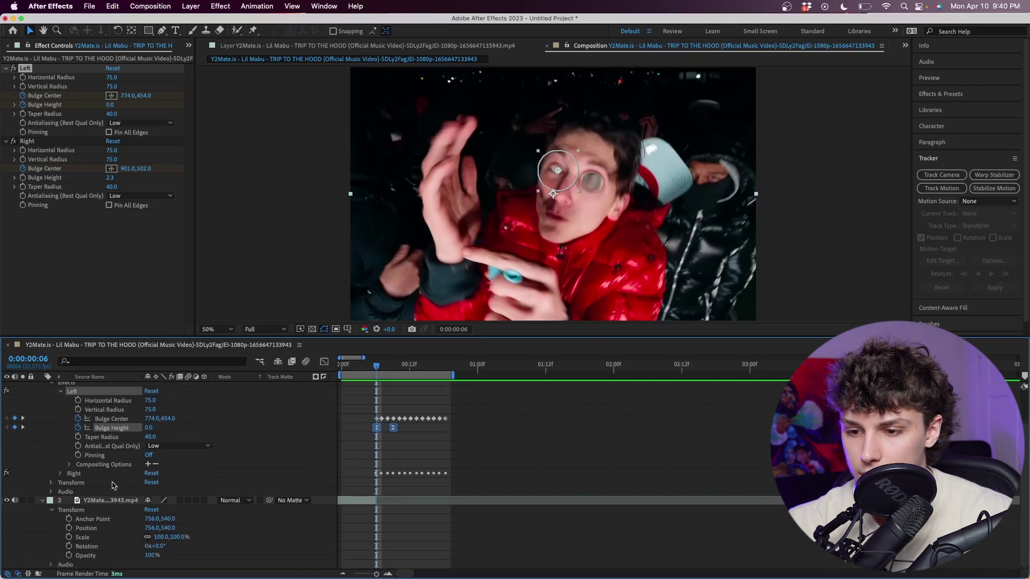
pyautogui.click(73, 473)
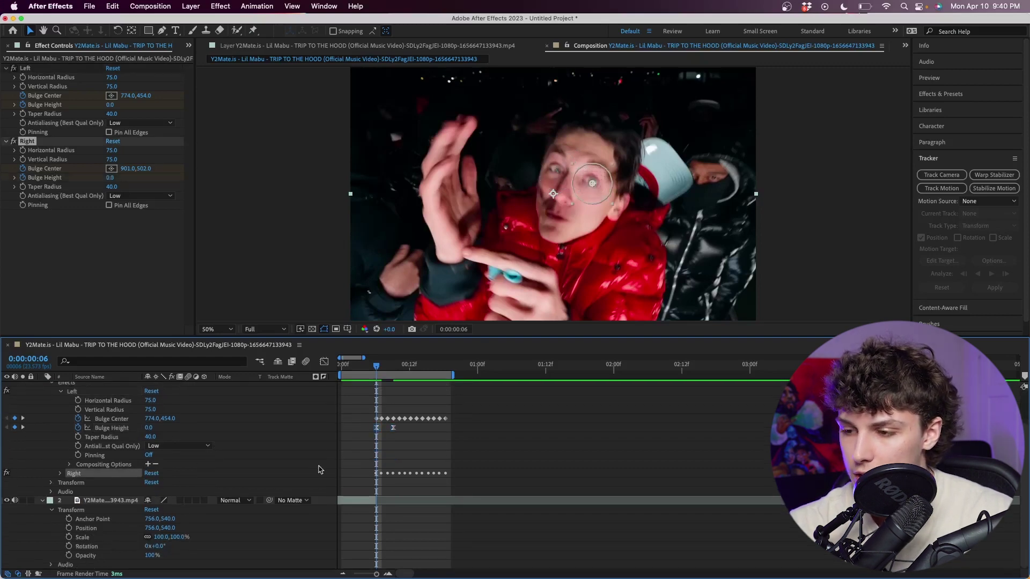
pyautogui.press('space')
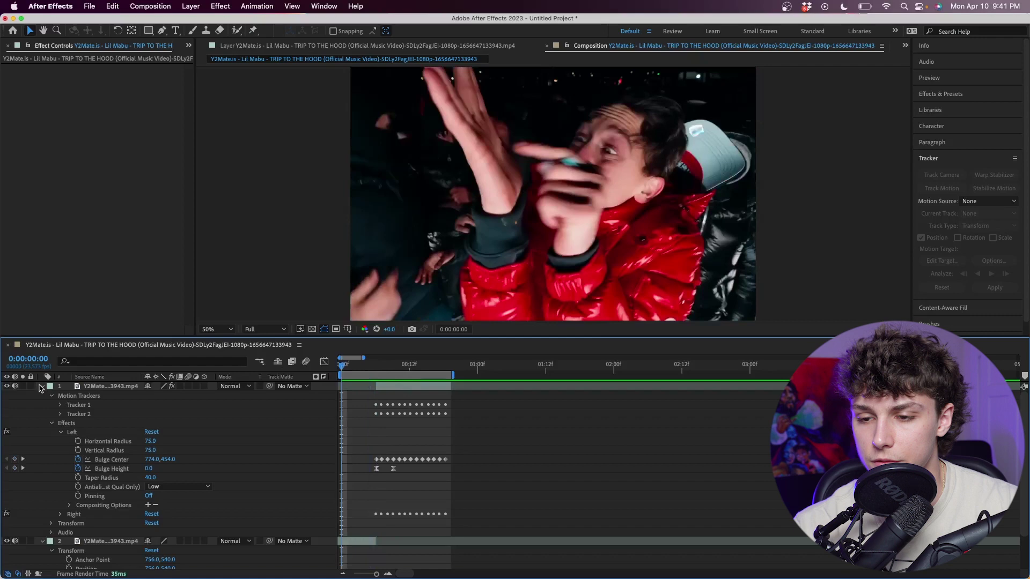
# - Collapse the bulge clip's properties and add a new adjustment layer above both clips
pyautogui.click(41, 386)
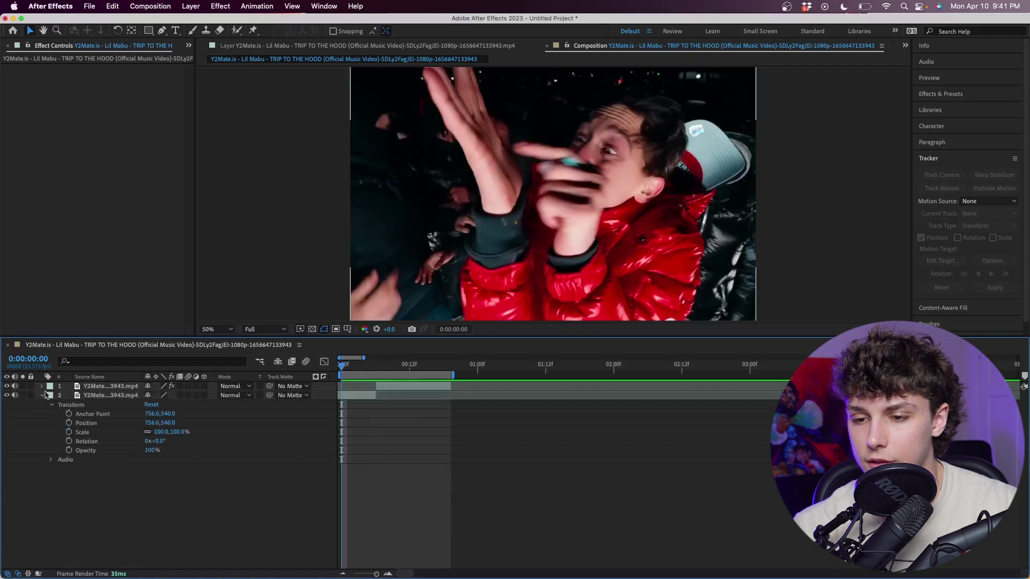
pyautogui.rightClick(43, 507)
pyautogui.click(22, 496)
pyautogui.rightClick(77, 498)
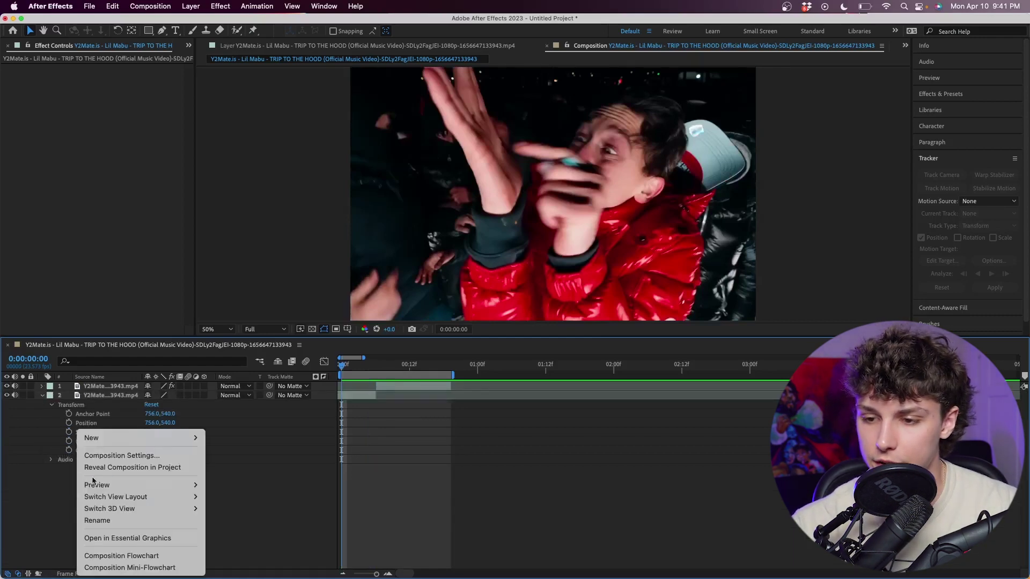
pyautogui.moveTo(140, 444)
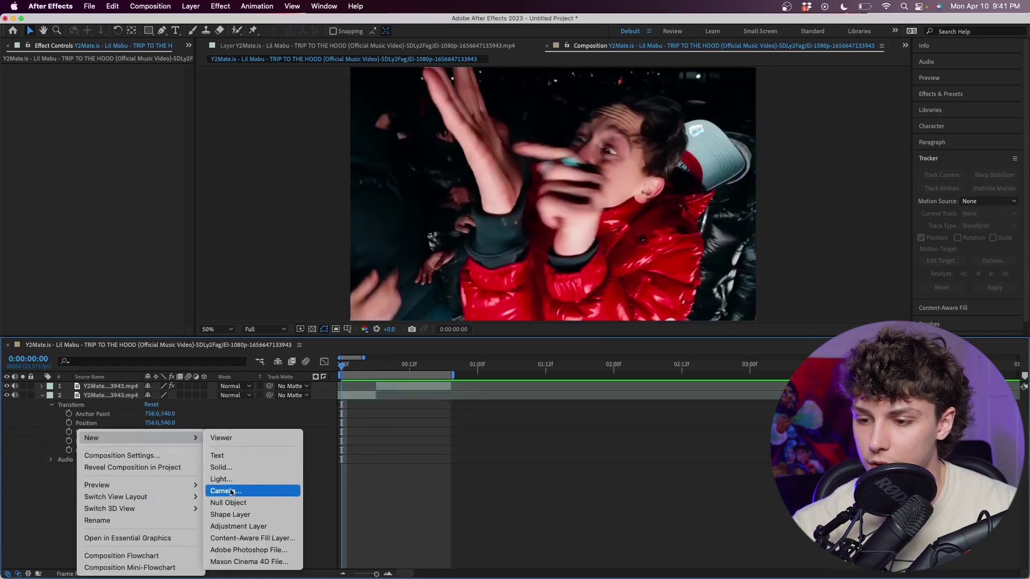
pyautogui.click(238, 527)
# - Find the Distort Transform effect and apply it to the adjustment layer
pyautogui.press('super+5')
pyautogui.write('transform')
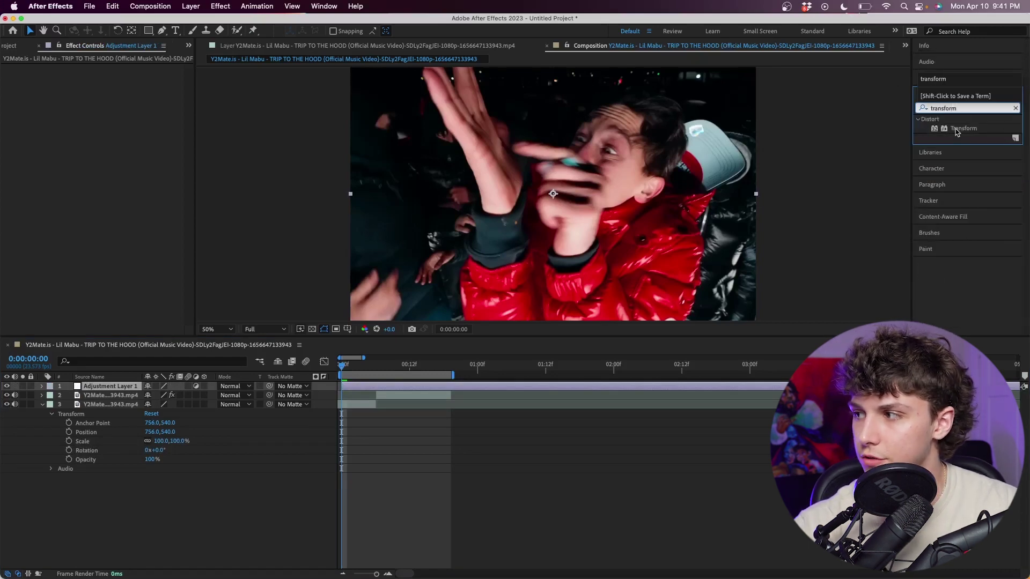
pyautogui.moveTo(955, 129); pyautogui.dragTo(367, 389)
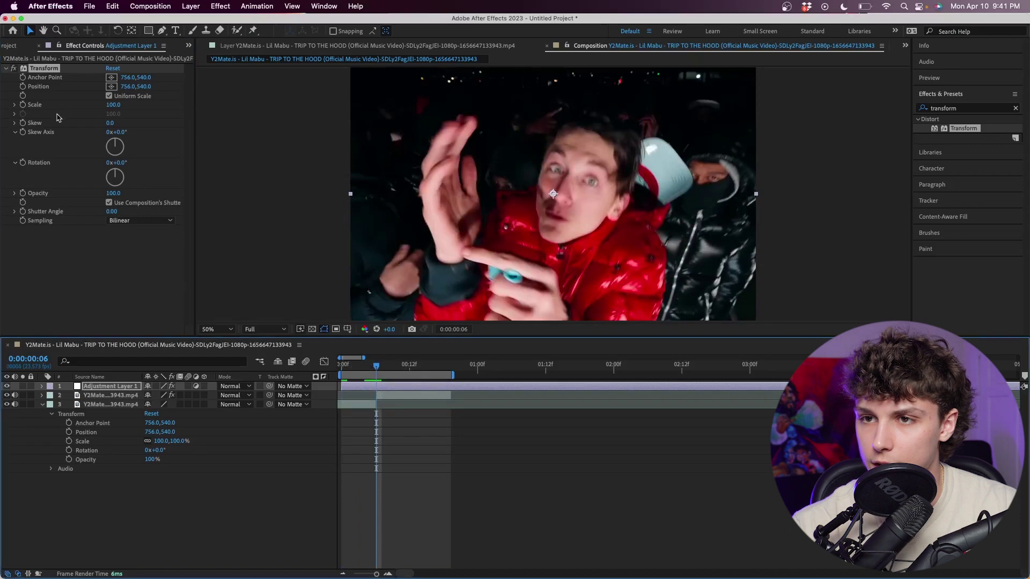
# - Start keyframing the Transform effect's Position and Scale at 0:00:00:06, then set Scale to 162 and Position to 635, 660 at 0:00:00:10
pyautogui.click(23, 90)
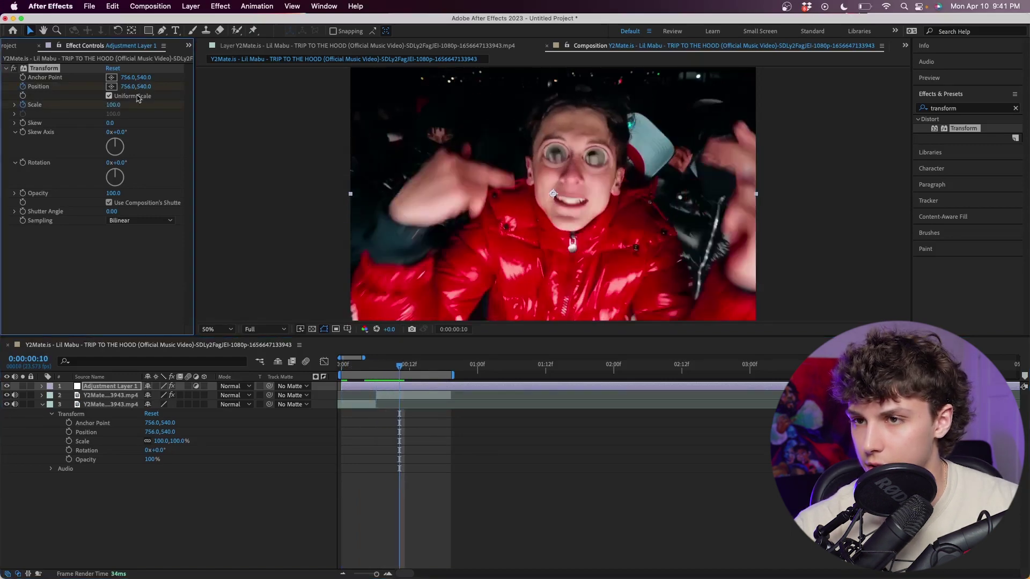
pyautogui.moveTo(113, 104); pyautogui.dragTo(215, 82)
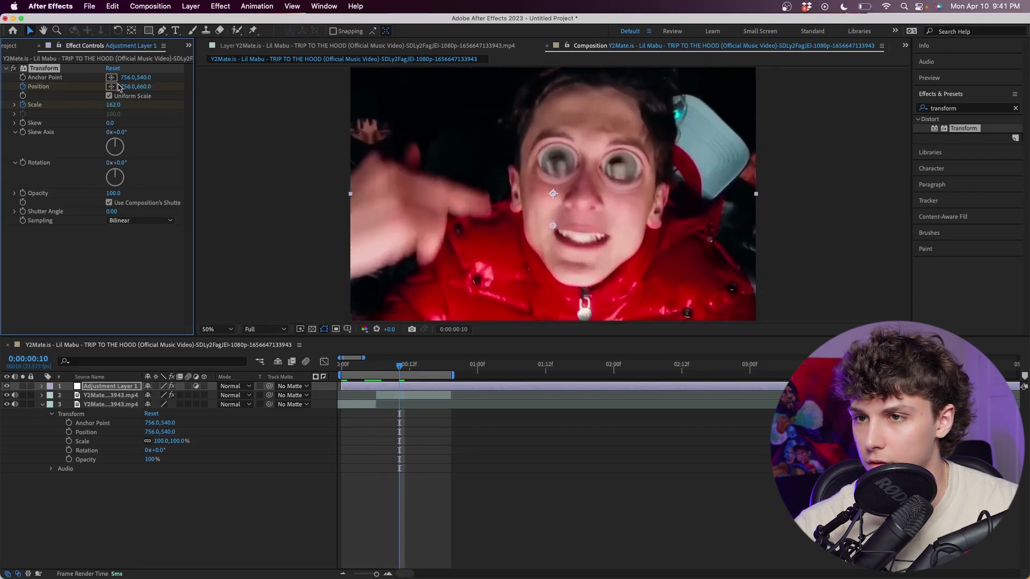
pyautogui.moveTo(124, 87); pyautogui.dragTo(60, 86)
# - Keyframe Position at 0:00:00:18 to recenter the face, set Scale to 134 at 0:00:00:00, and preview the zoom
pyautogui.moveTo(402, 366); pyautogui.dragTo(445, 368)
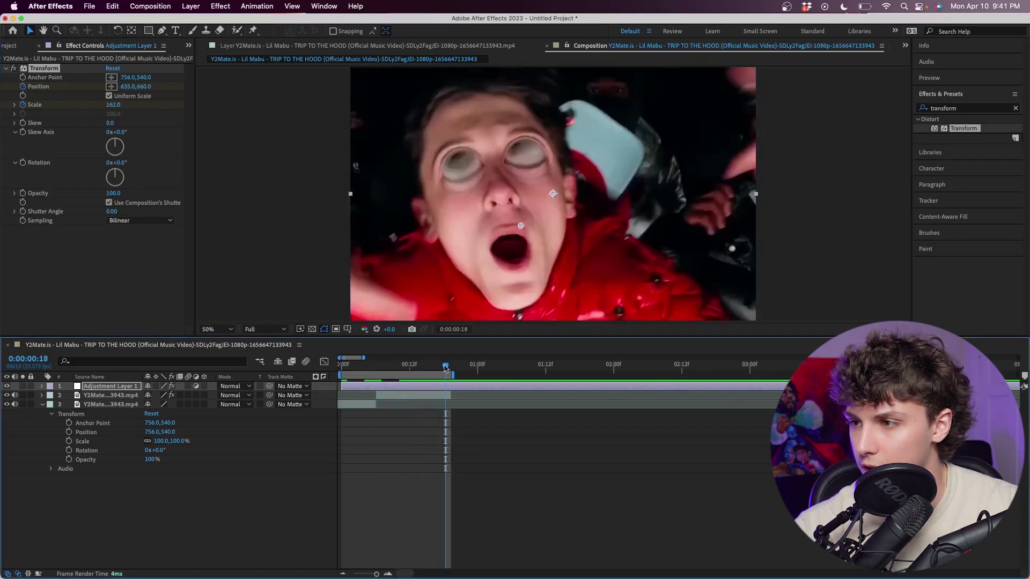
pyautogui.moveTo(129, 89); pyautogui.dragTo(239, 85)
pyautogui.moveTo(148, 89); pyautogui.dragTo(134, 107)
pyautogui.press('space')
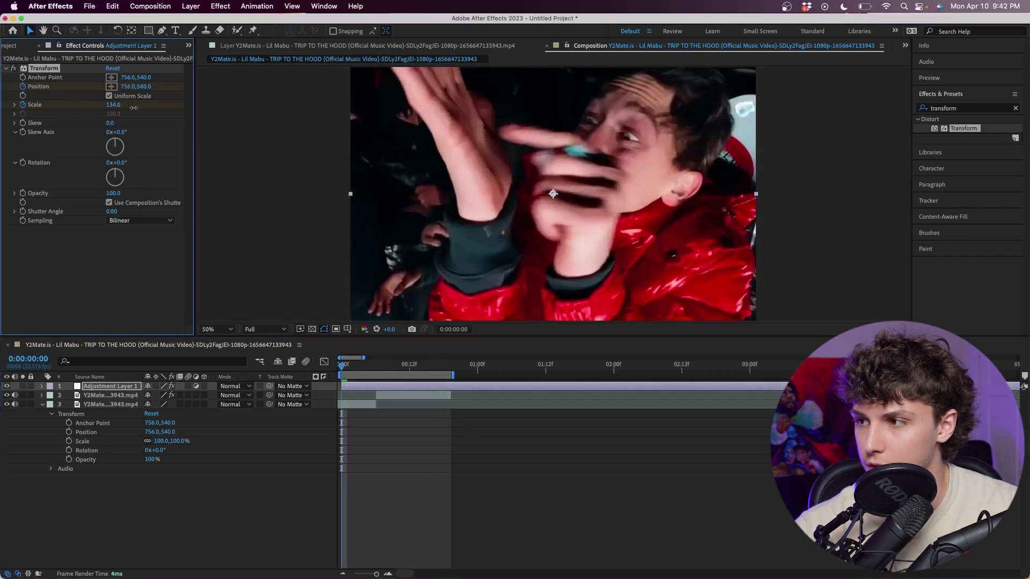
# - Reveal the adjustment layer's Transform effect keyframes and apply Easy Ease to all Position and Scale keyframes
pyautogui.click(42, 386)
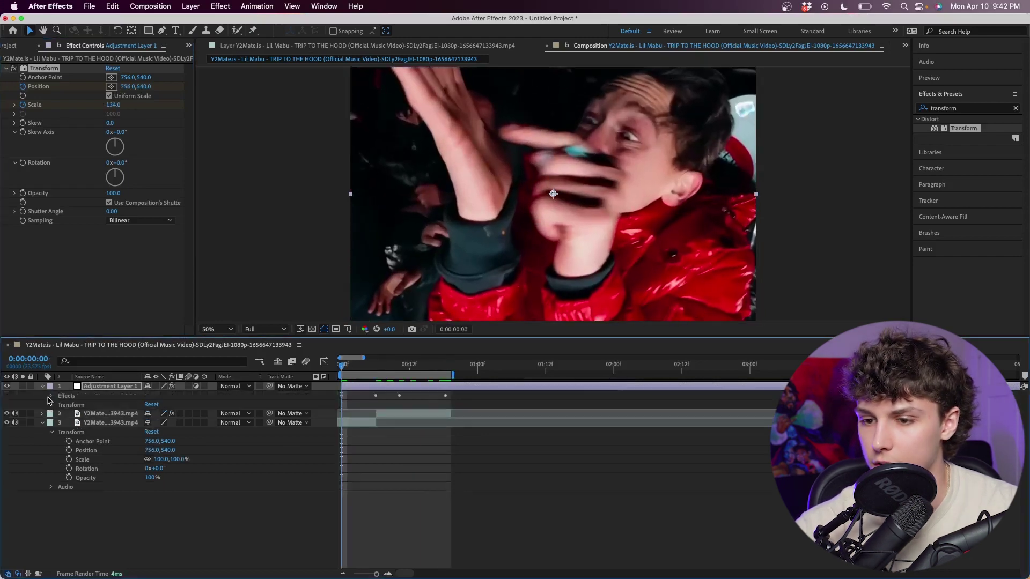
pyautogui.click(52, 396)
pyautogui.click(59, 405)
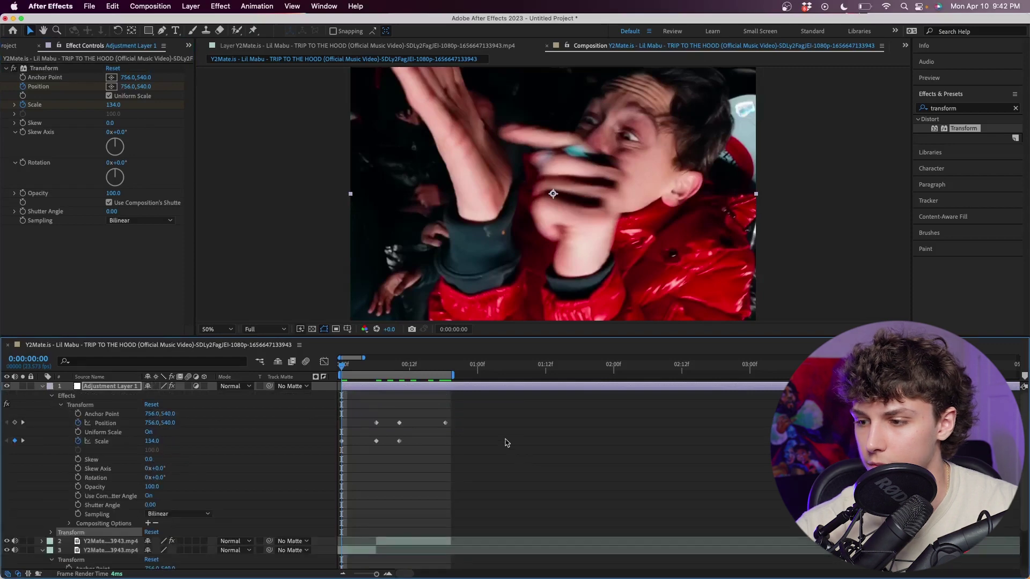
pyautogui.moveTo(506, 419); pyautogui.dragTo(300, 467)
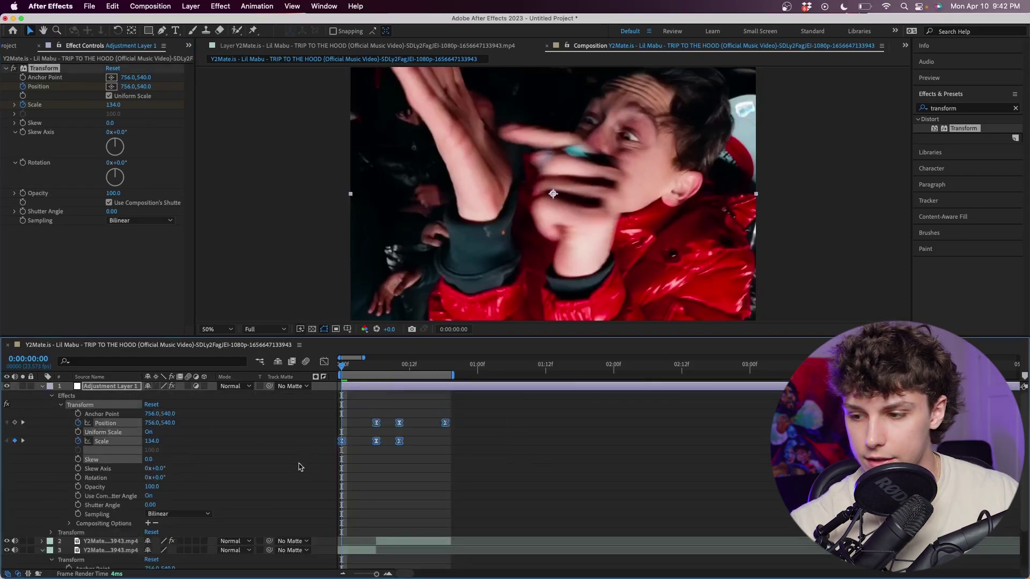